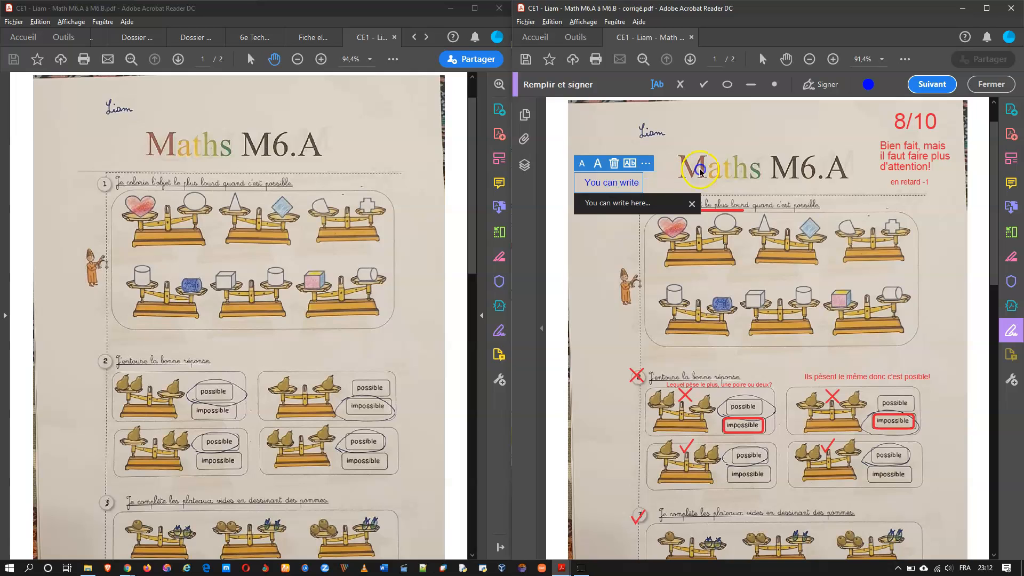
Step: Make the sample text red, enlarge it, move it above the title, then delete it
click(868, 84)
click(814, 147)
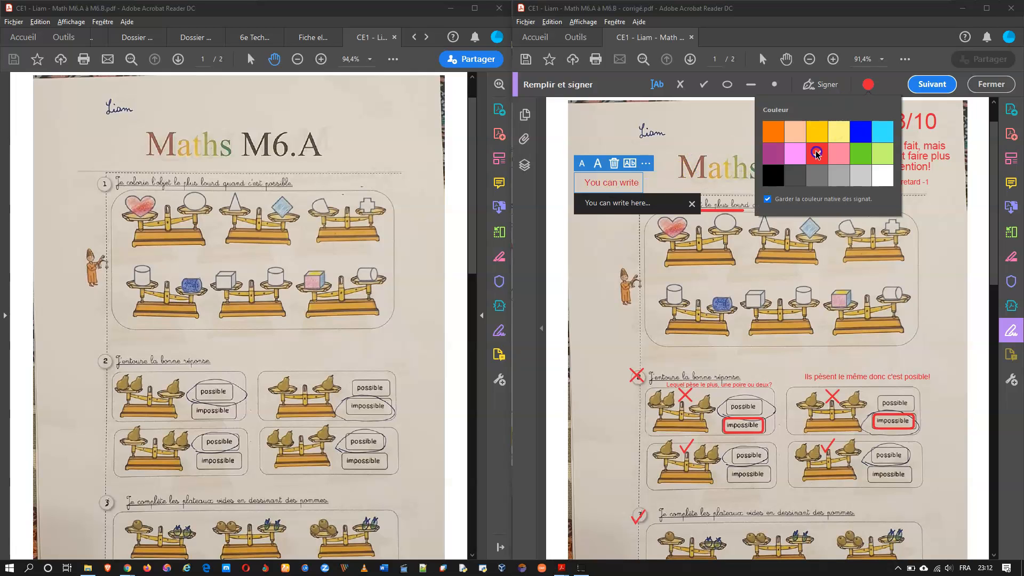
click(597, 163)
click(597, 162)
click(598, 162)
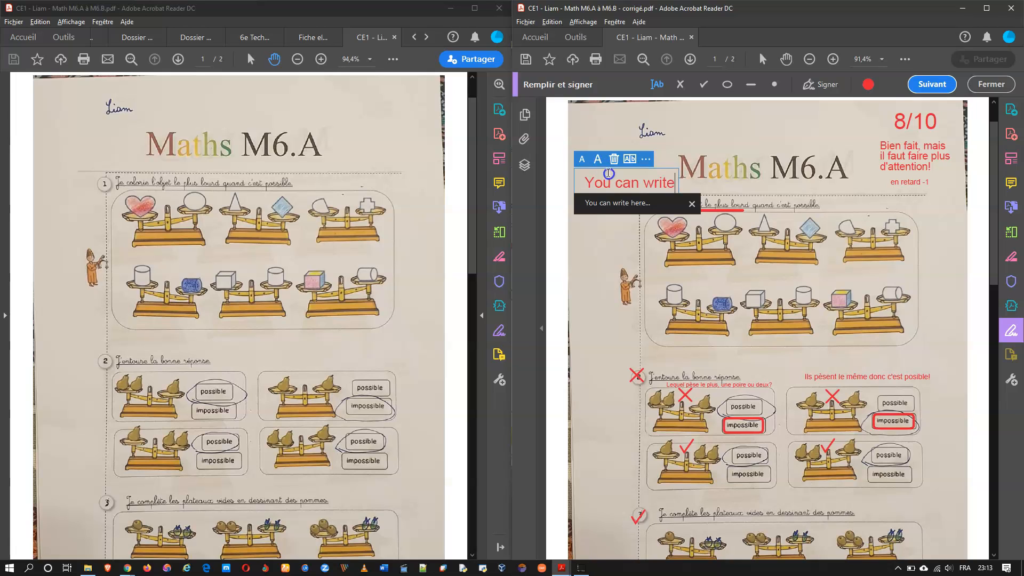
drag(608, 170, 718, 127)
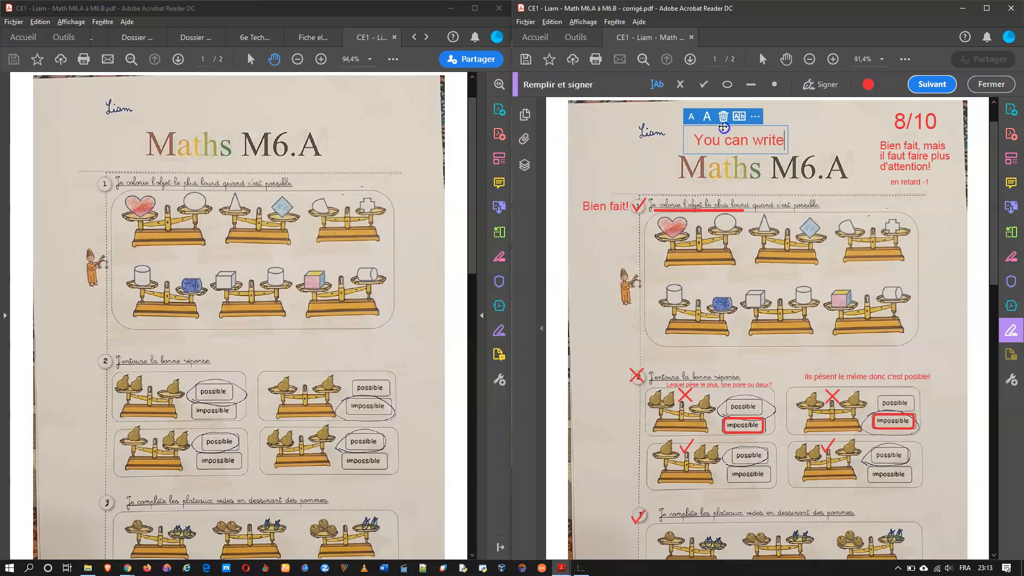
key(Delete)
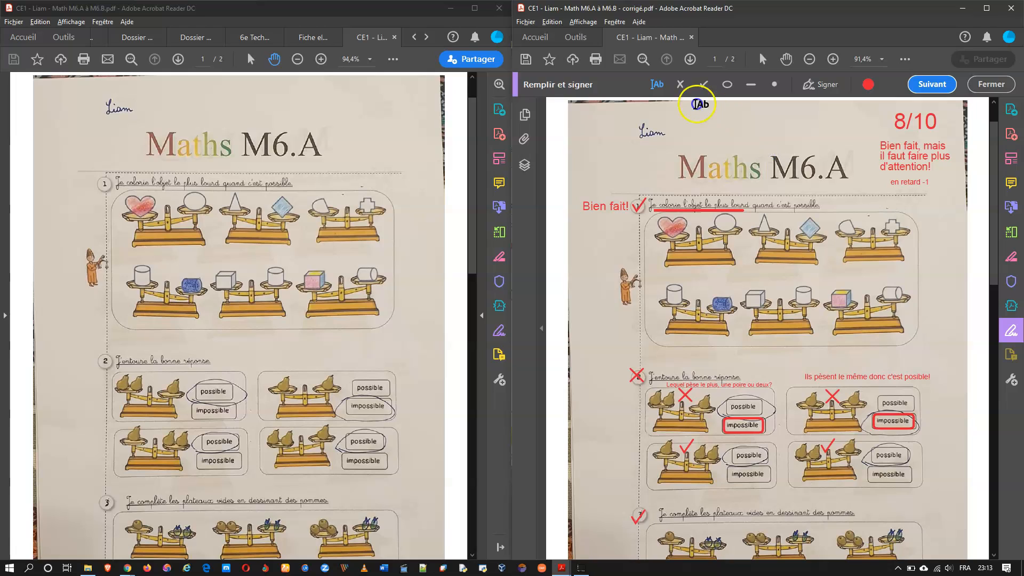
Step: Add a check beside 'Bien fait!', enlarge it, move it into the margin, then delete it
click(704, 86)
click(632, 180)
click(639, 163)
click(639, 162)
drag(637, 181, 624, 240)
click(643, 222)
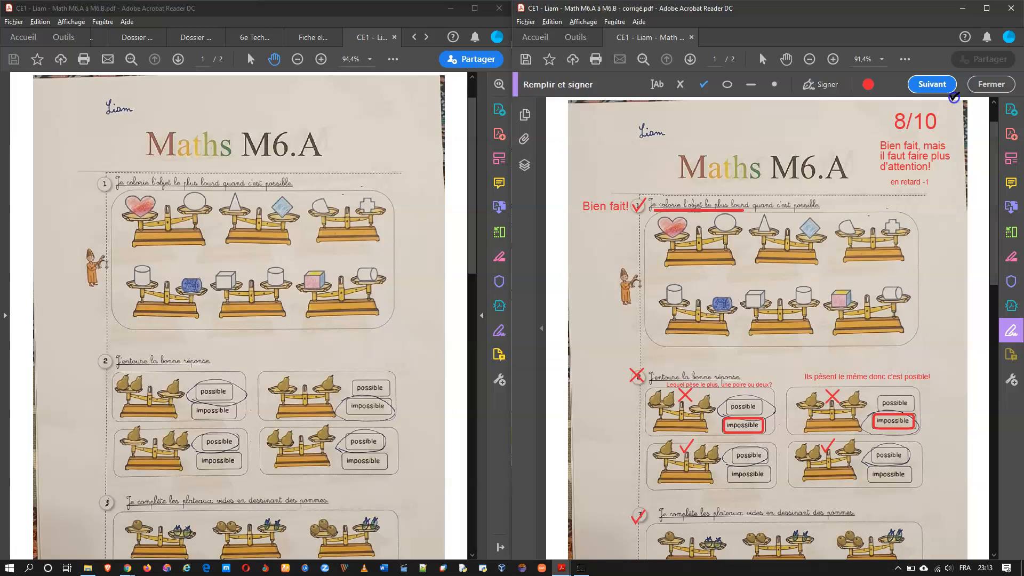
Step: Leave Fill & Sign for the Commentaire tools and list the extra drawing tools
click(990, 85)
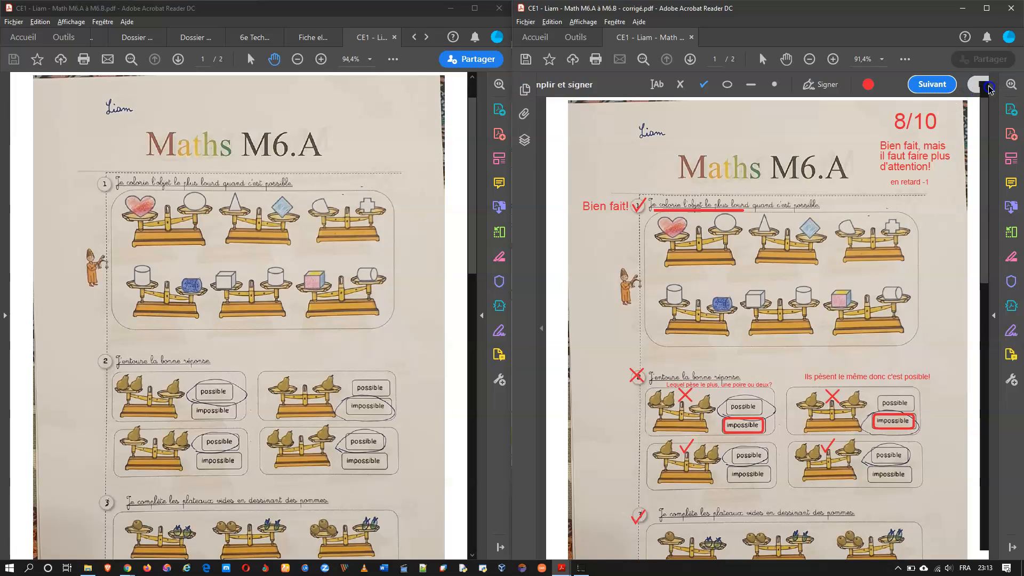
click(1010, 184)
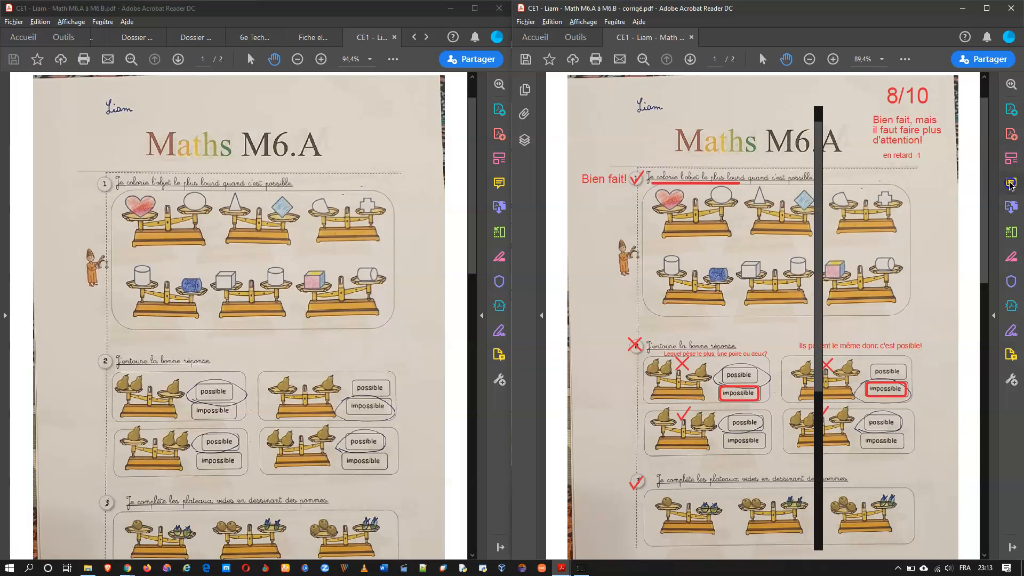
click(877, 87)
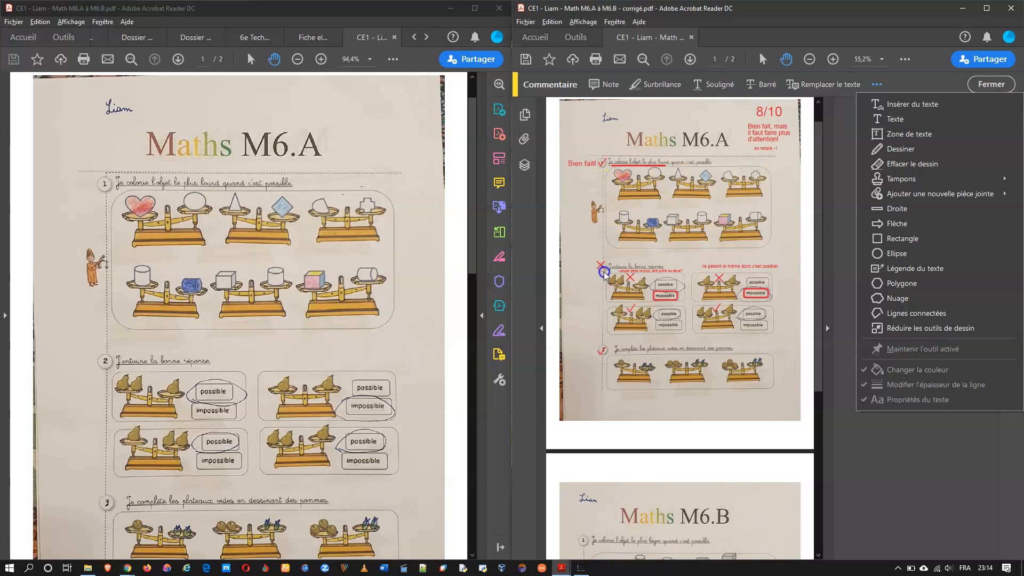
Step: Draw a text callout pointing at the first pear question and widen the page view
click(900, 270)
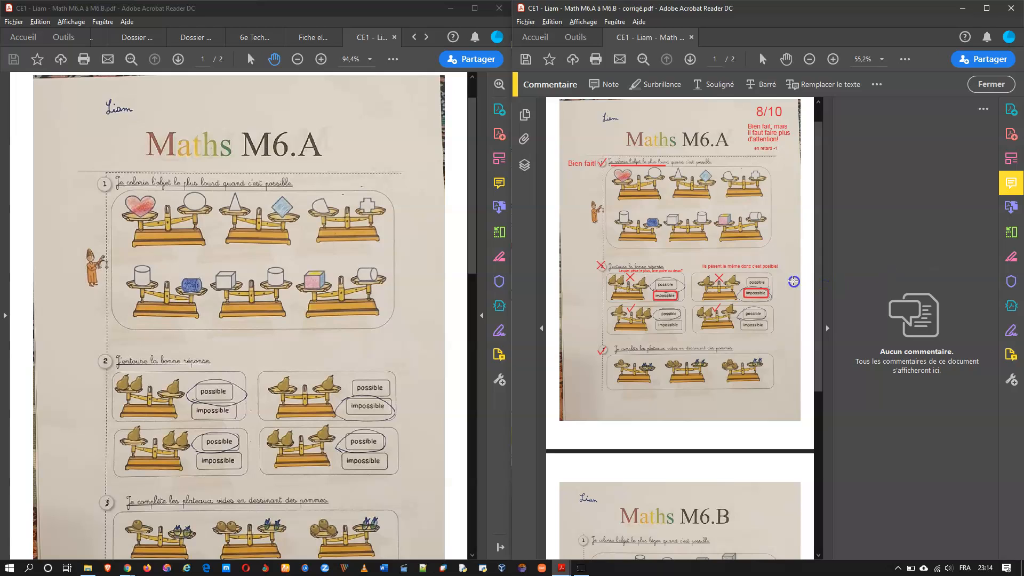
drag(682, 280, 770, 253)
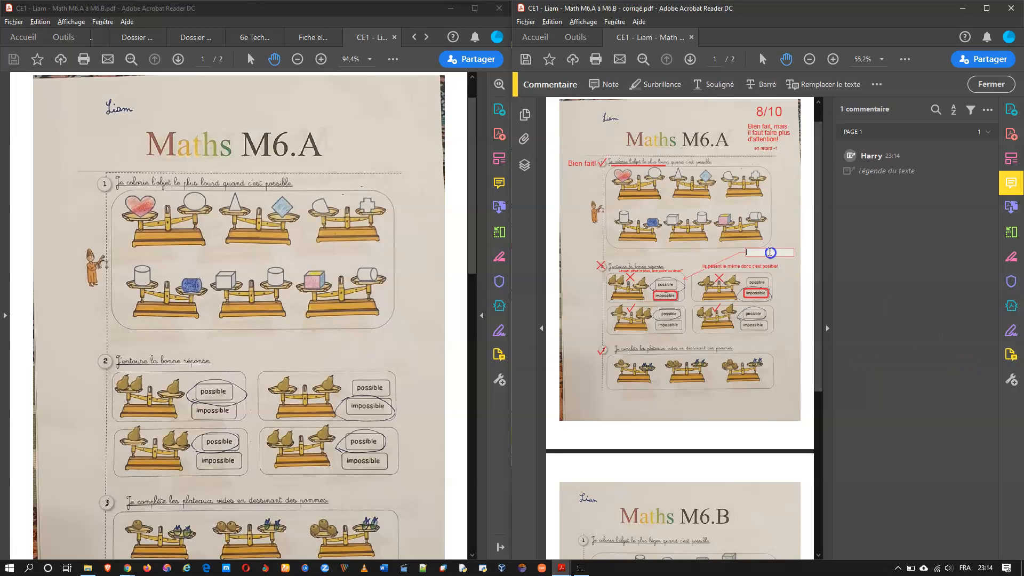
click(828, 331)
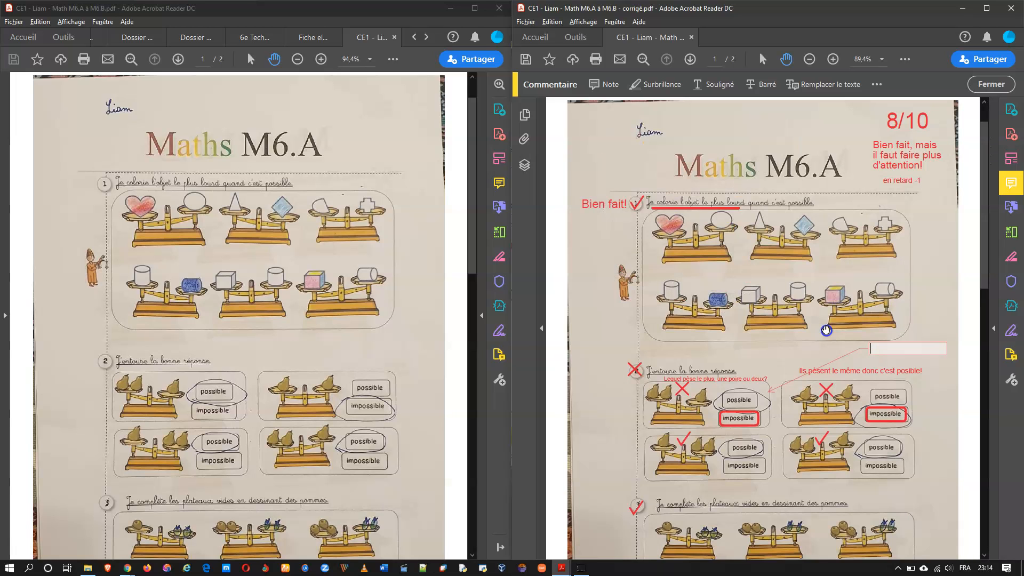
ctrl+scroll(887, 350, up, 3)
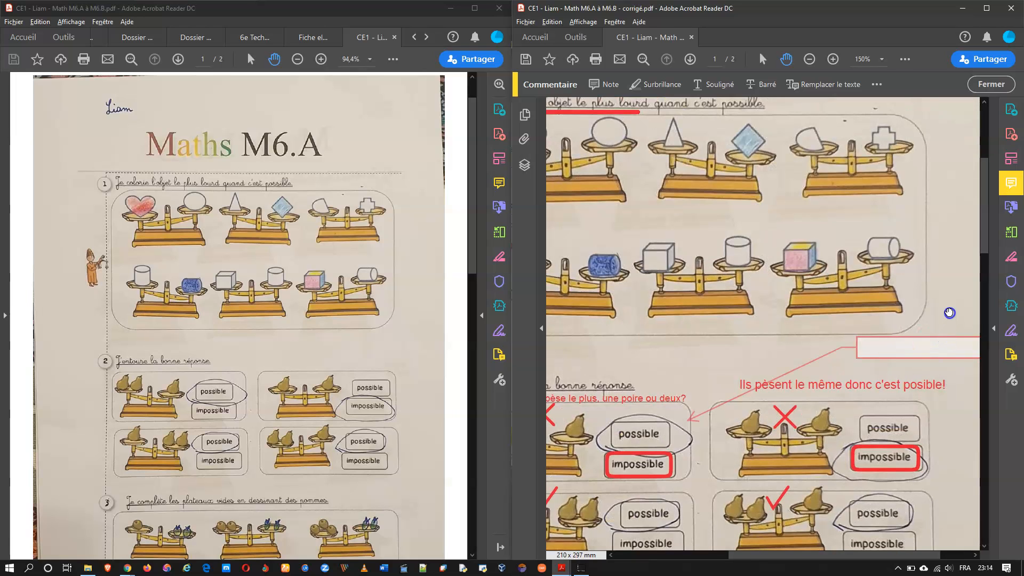
drag(951, 315, 864, 304)
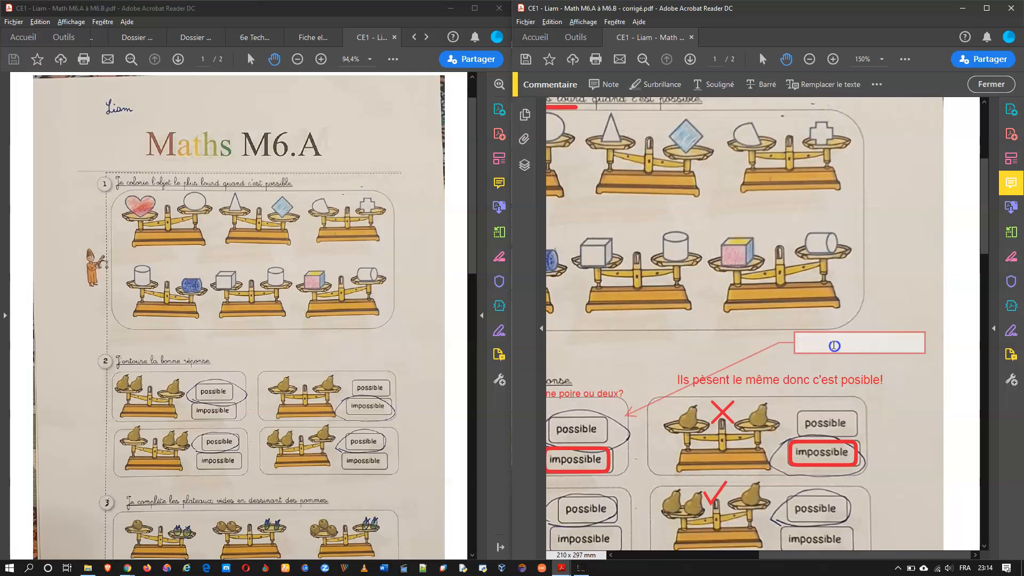
Step: Review the callout's text properties, keeping Helvetica as the font
click(875, 86)
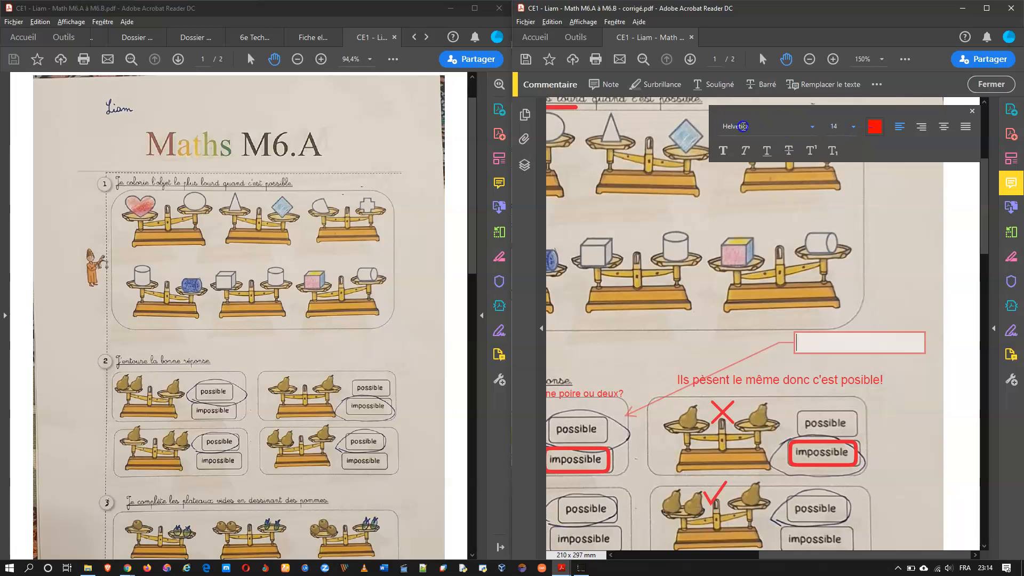
click(815, 129)
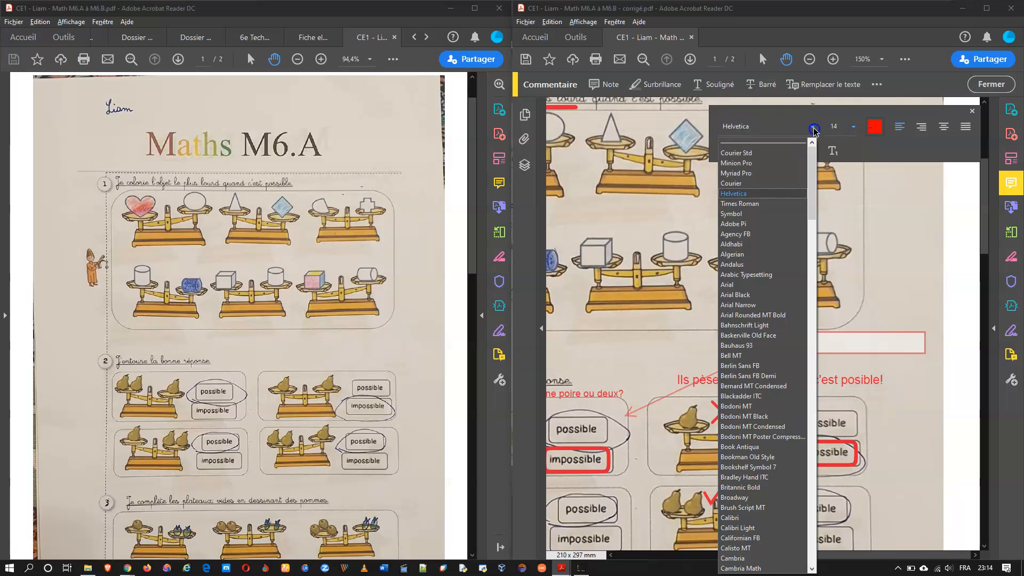
click(815, 129)
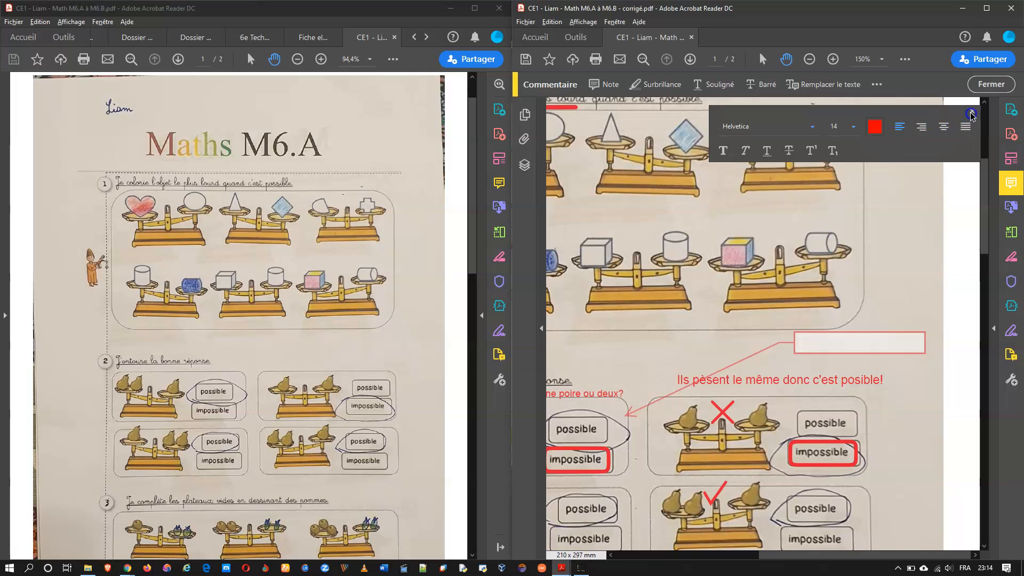
click(872, 140)
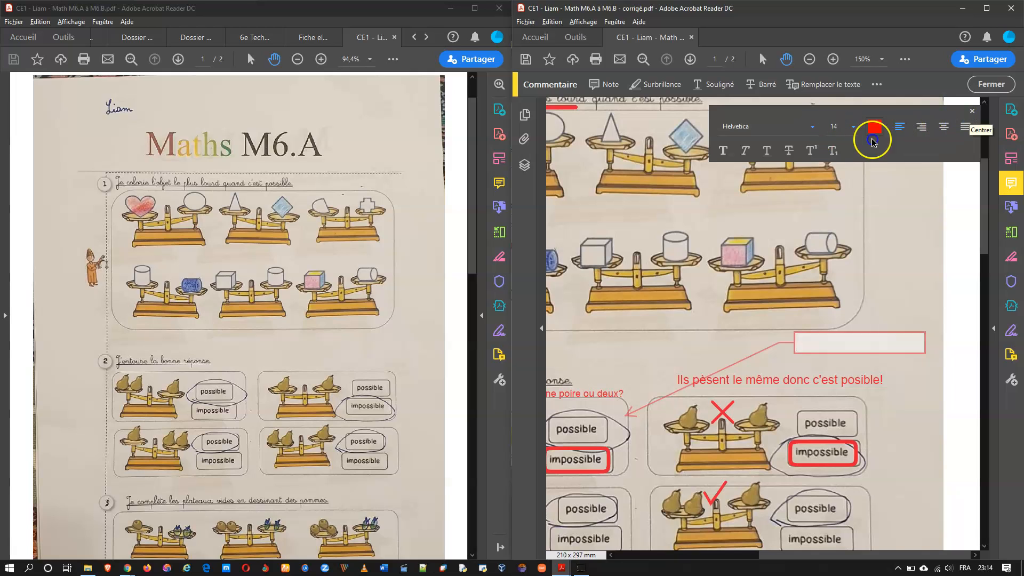
click(972, 112)
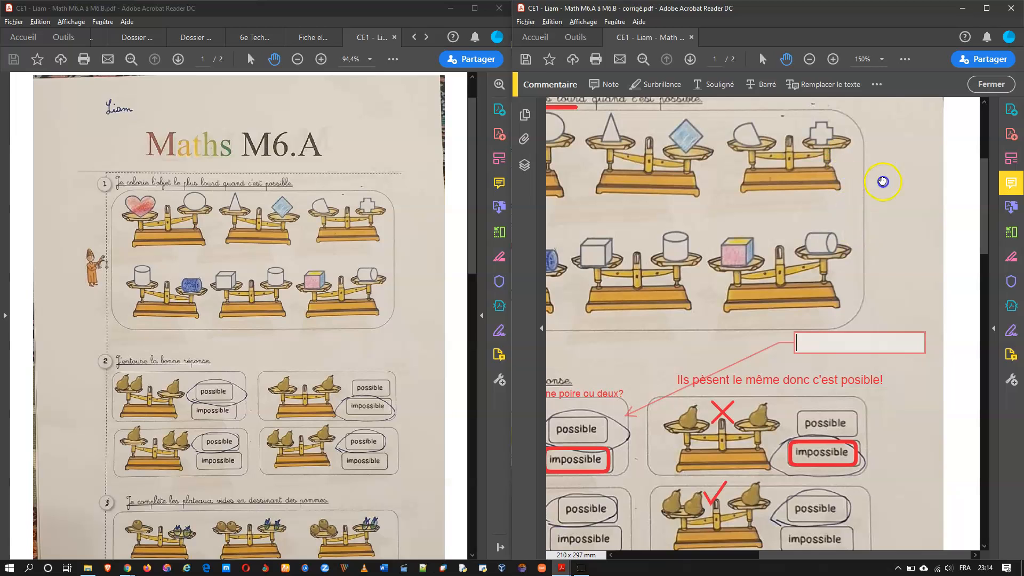
click(879, 83)
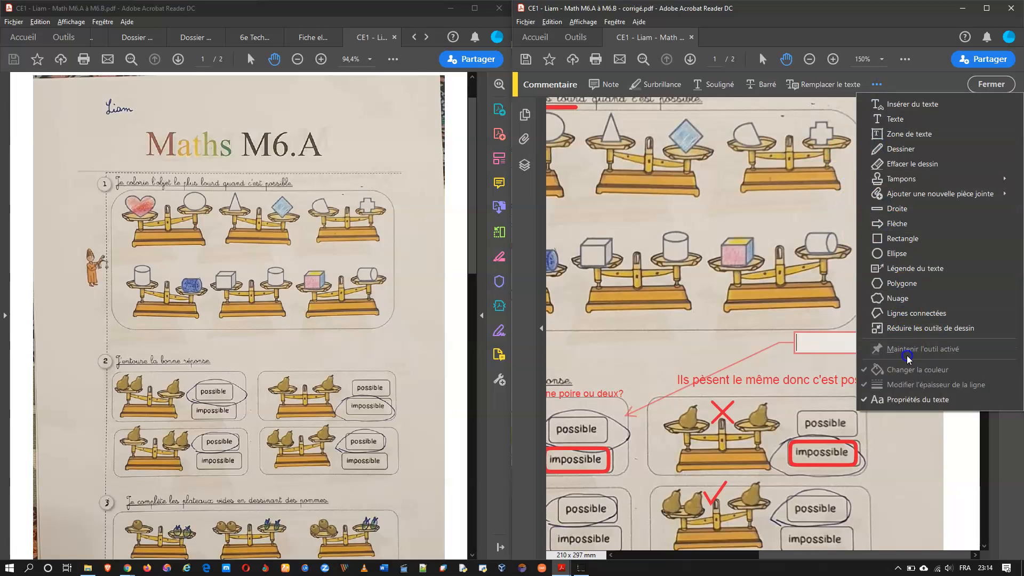
click(904, 400)
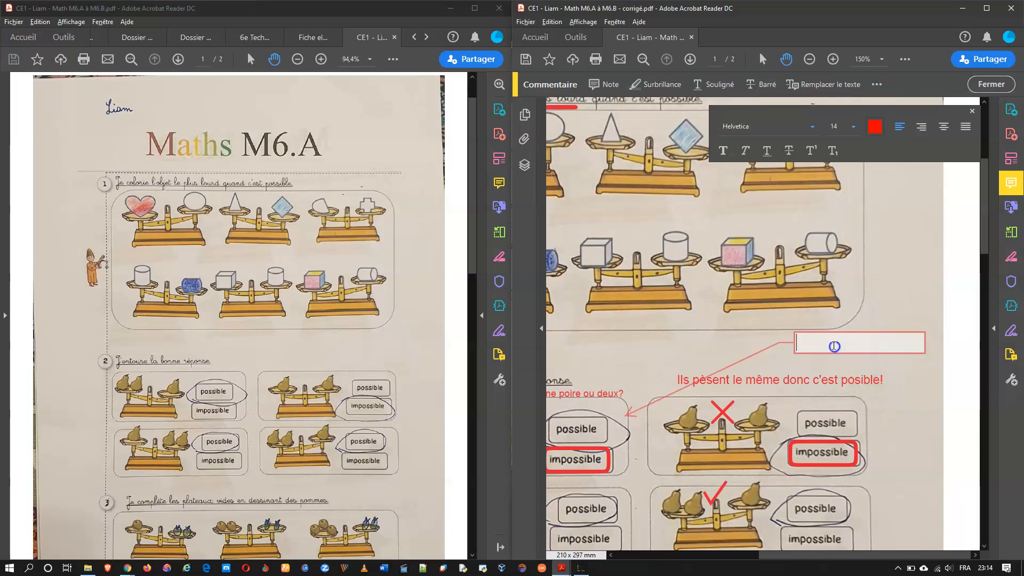
click(972, 111)
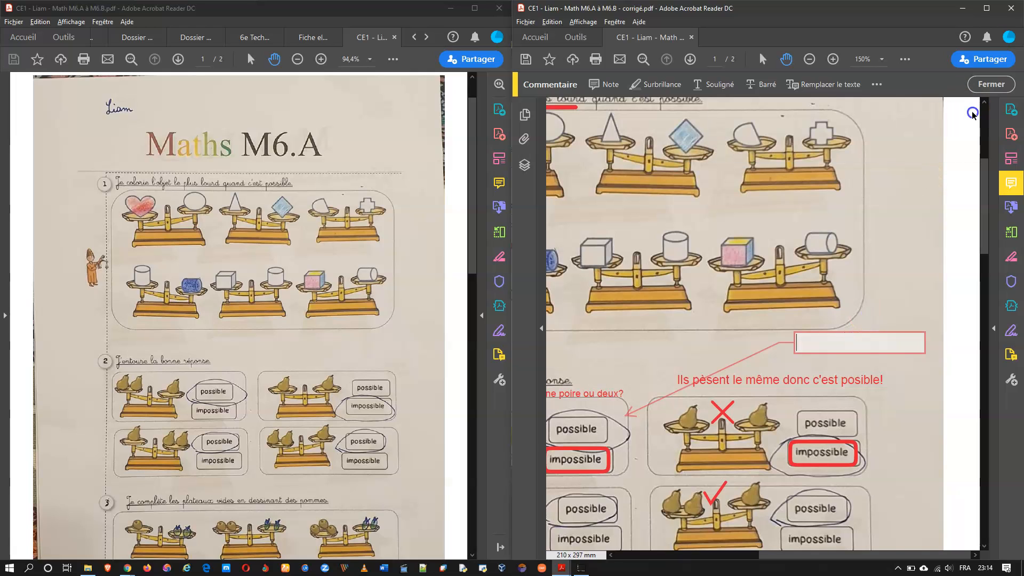
Step: Select the whole callout with its arrow and bring up its context menu
right_click(868, 340)
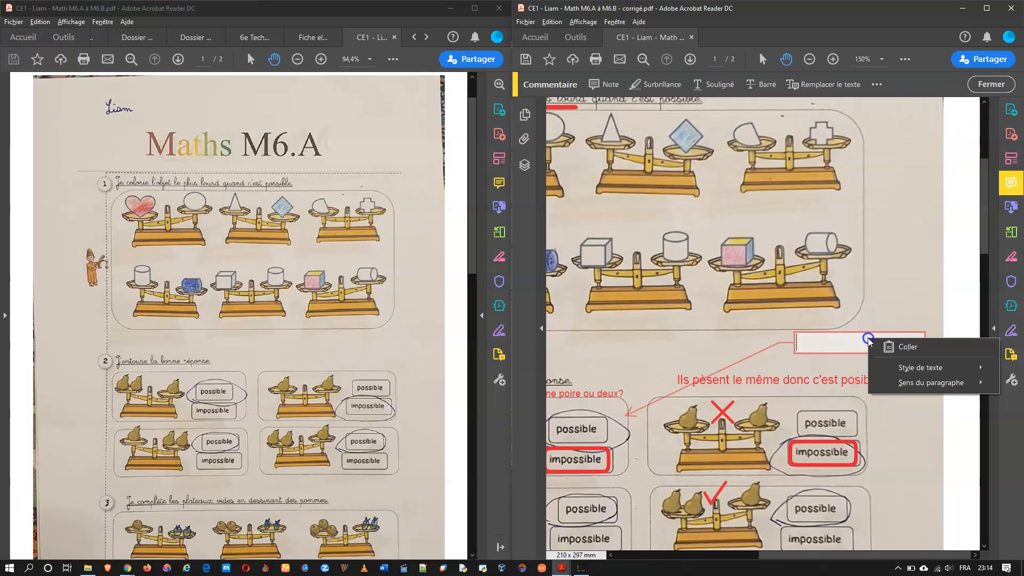
click(839, 342)
right_click(835, 348)
click(816, 331)
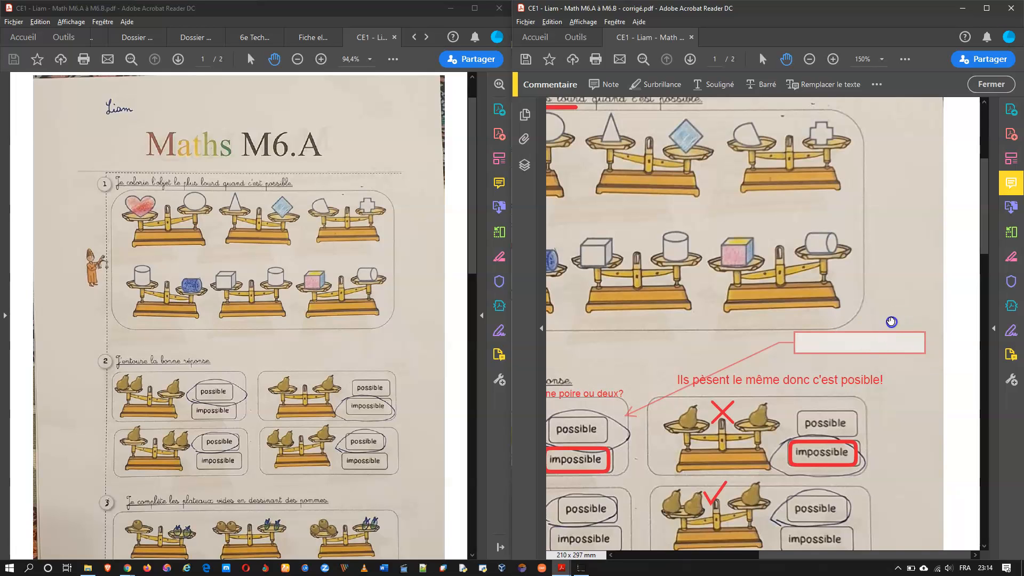
click(878, 333)
right_click(878, 332)
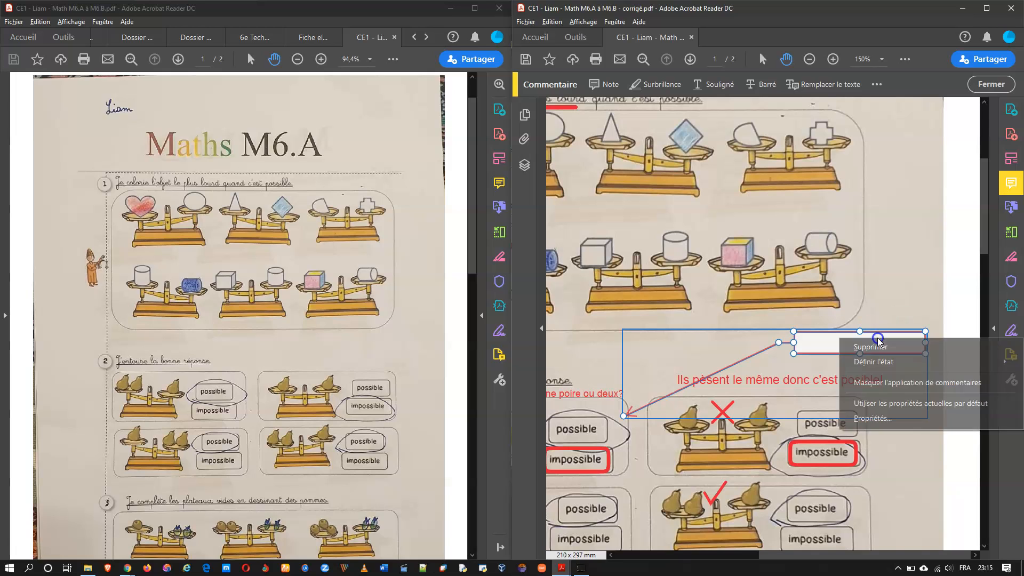
Step: In the callout properties, give it a cloud-shaped border and a yellow fill
click(876, 417)
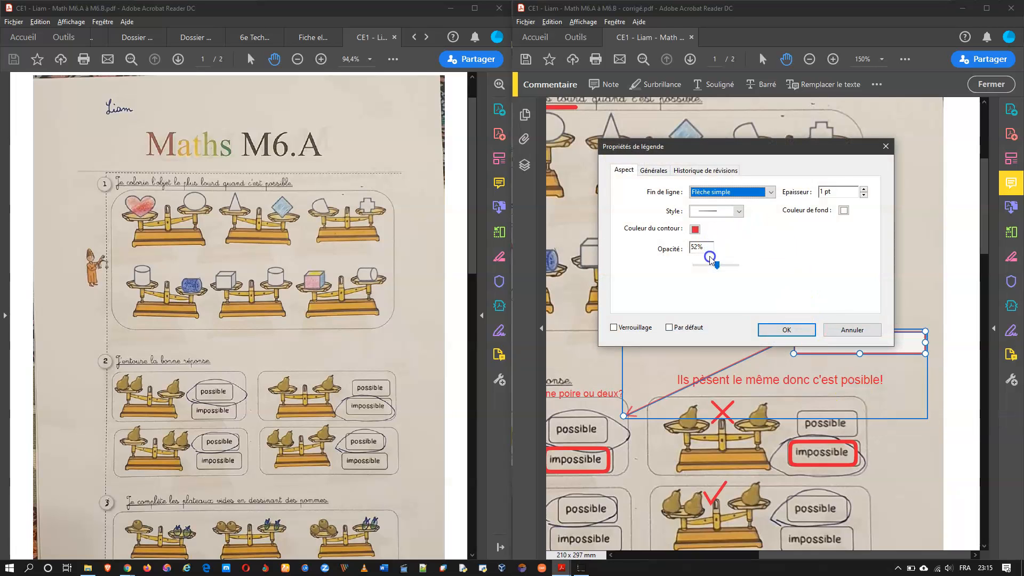
click(737, 212)
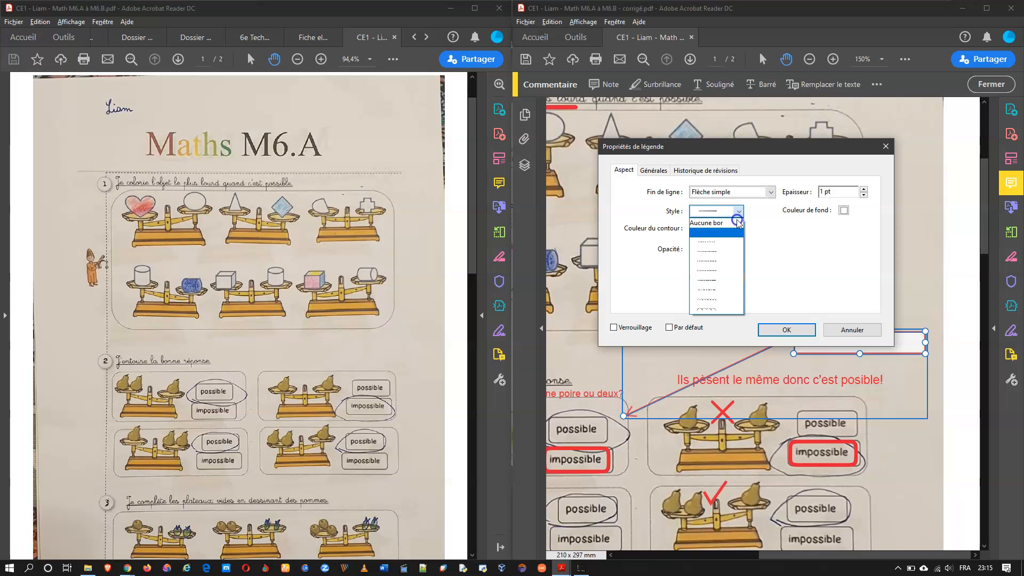
click(727, 295)
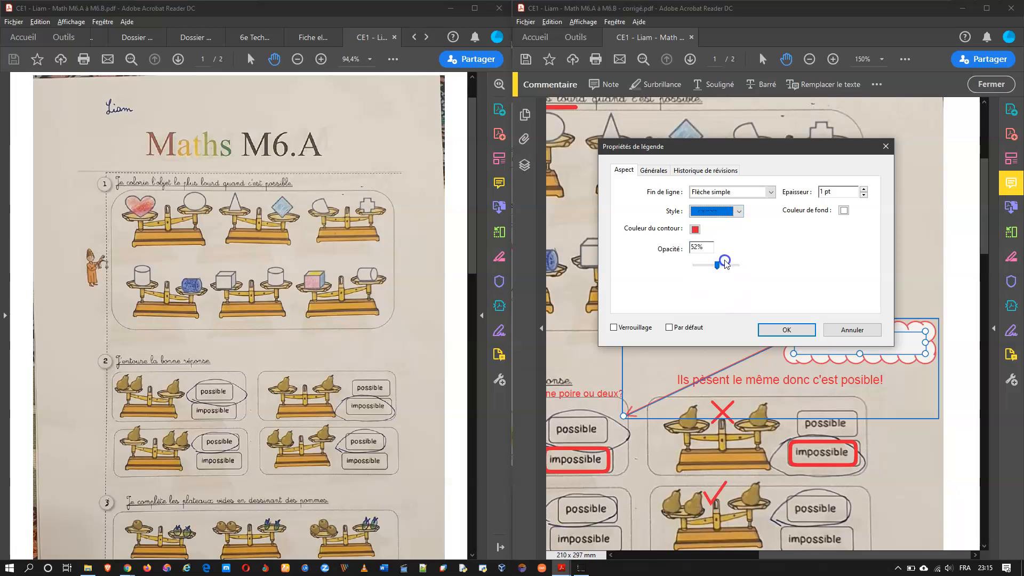
drag(717, 265, 731, 265)
click(863, 190)
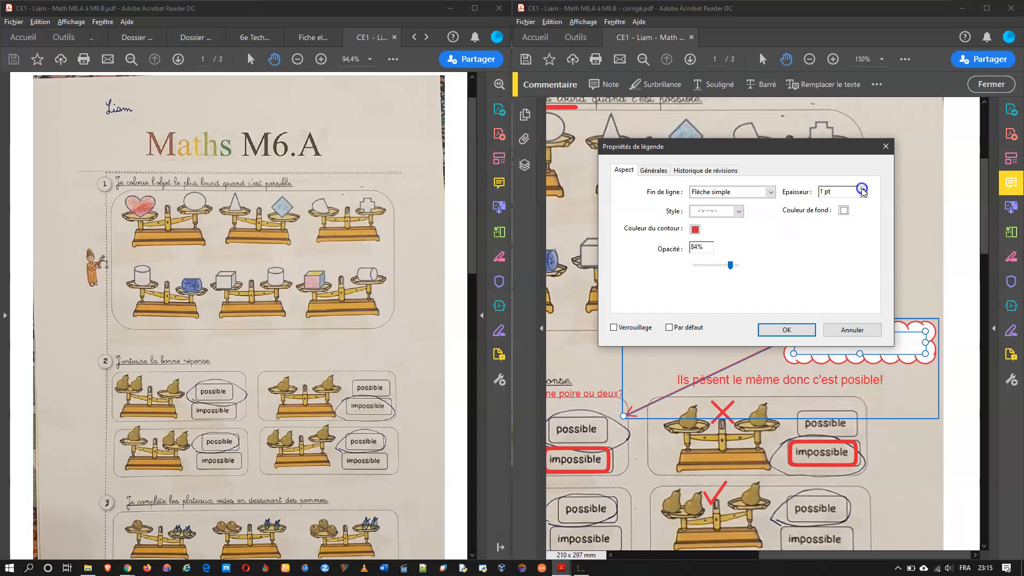
click(844, 210)
click(862, 260)
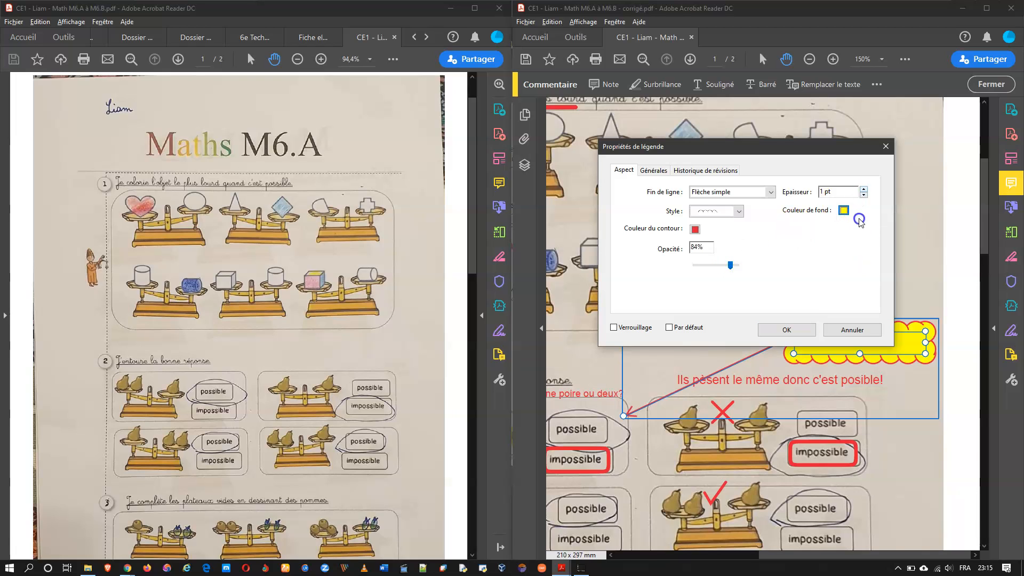
Step: Keep the border thin, set opacity to 72%, and confirm the settings
drag(832, 145, 761, 123)
click(792, 167)
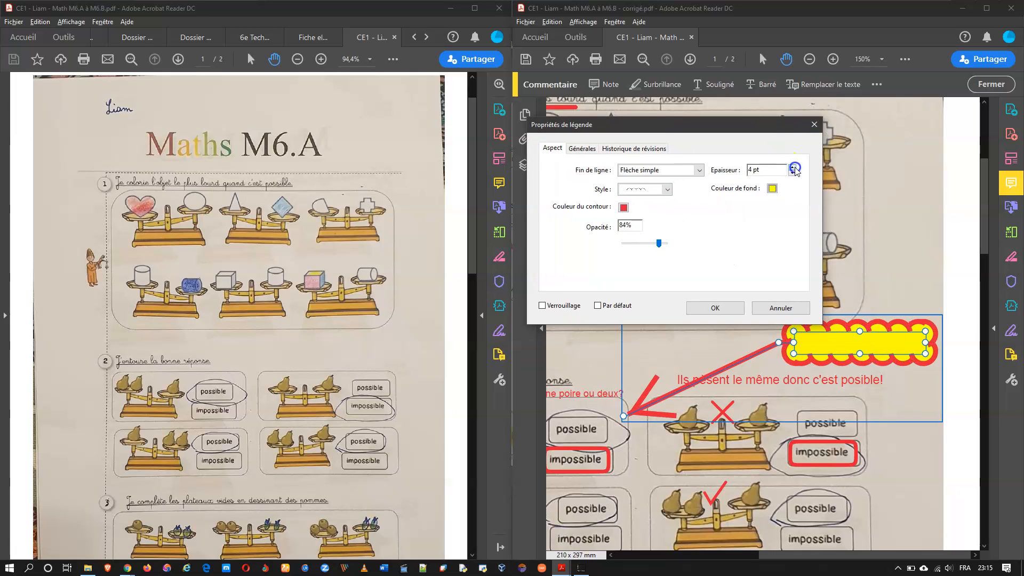
click(792, 174)
click(792, 173)
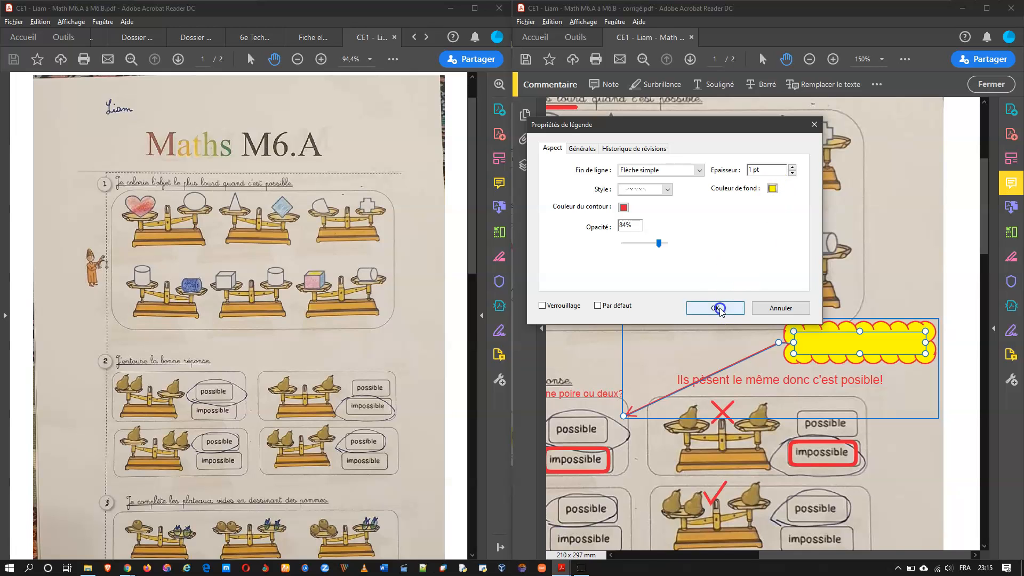
drag(659, 243, 660, 244)
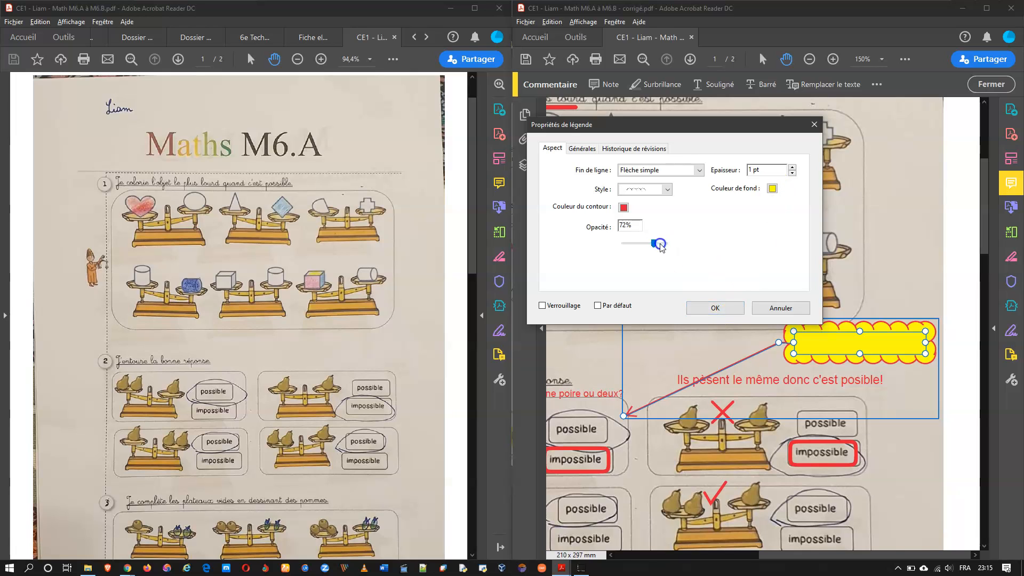
click(715, 307)
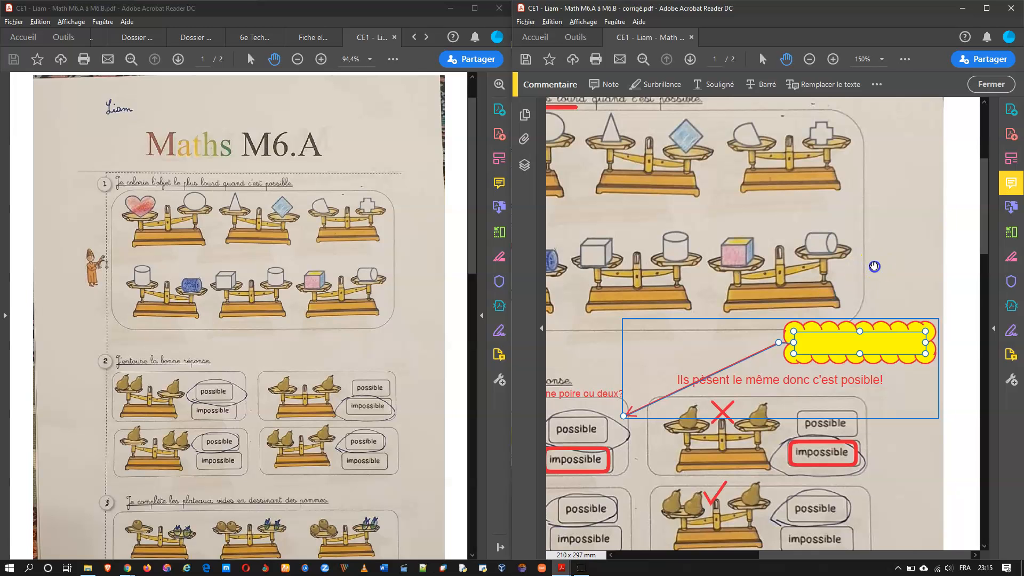
scroll(874, 266, down, 2)
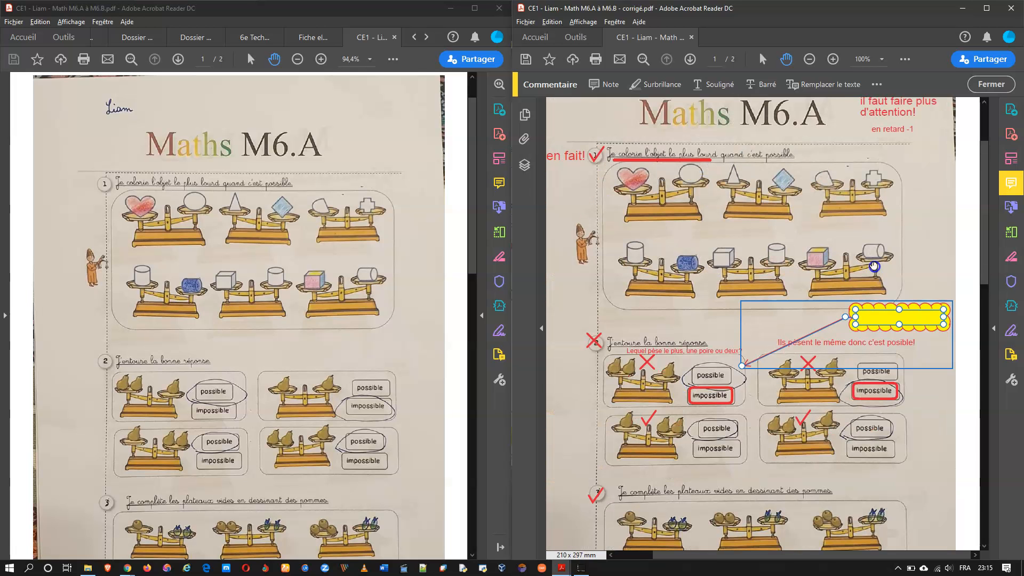
click(922, 249)
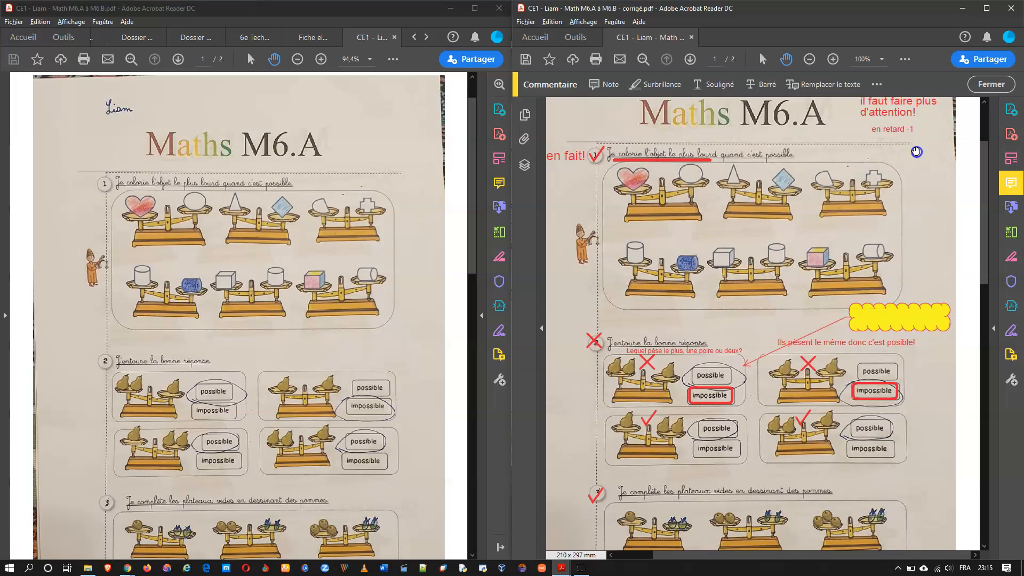
click(876, 84)
click(897, 133)
click(899, 200)
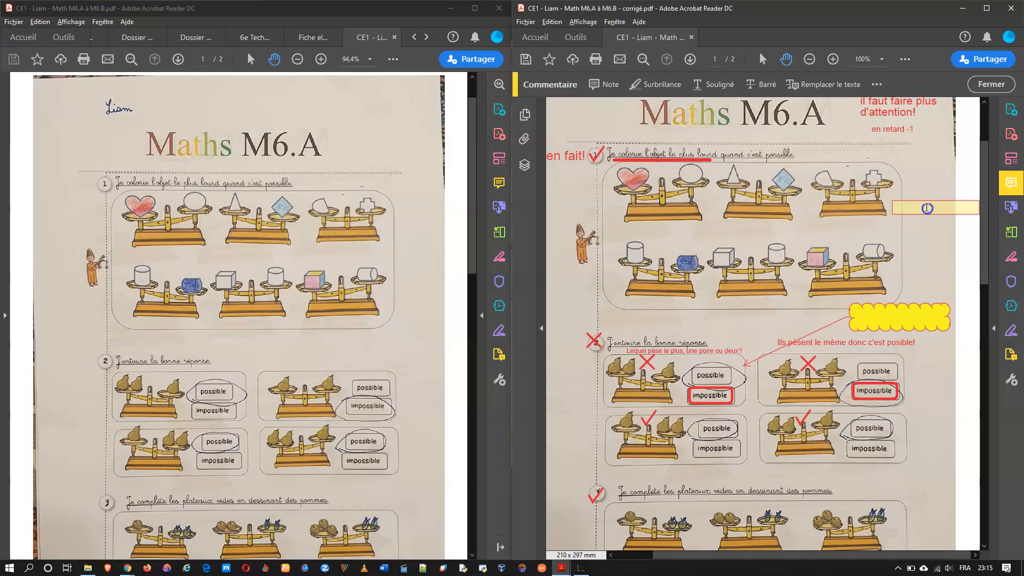
drag(919, 216, 884, 237)
click(876, 85)
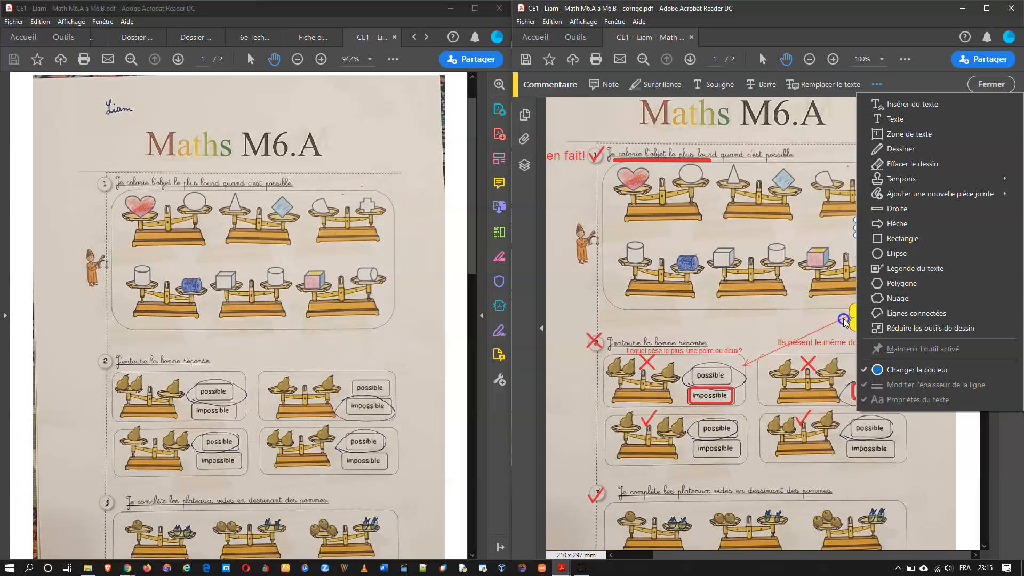
click(806, 319)
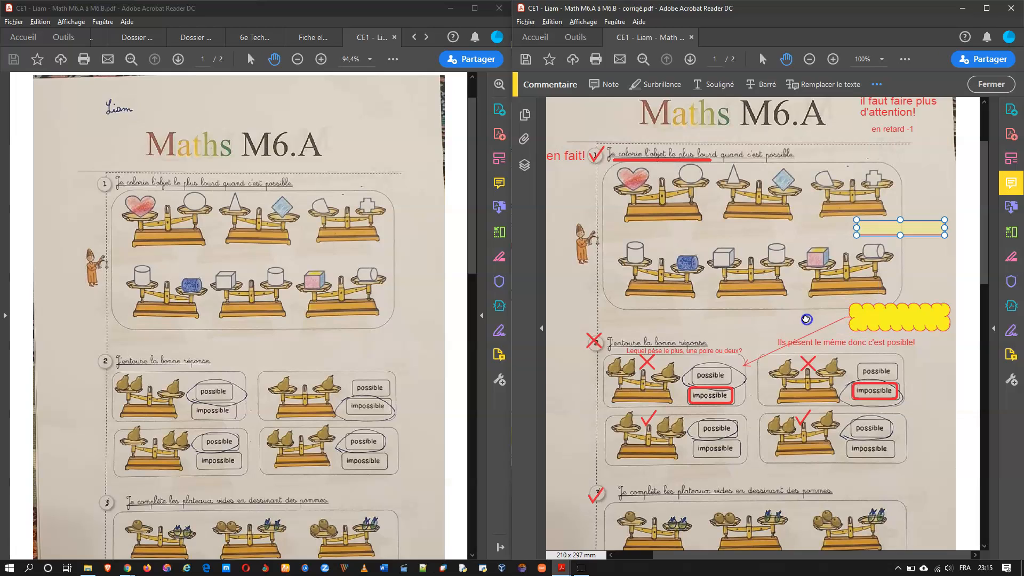
click(913, 230)
drag(913, 223, 910, 155)
click(907, 164)
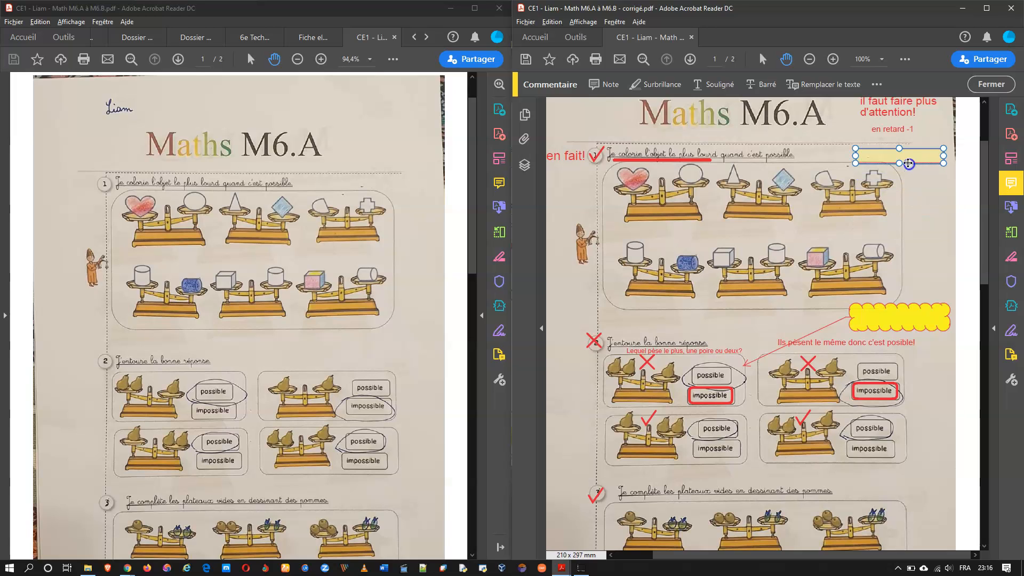
right_click(923, 154)
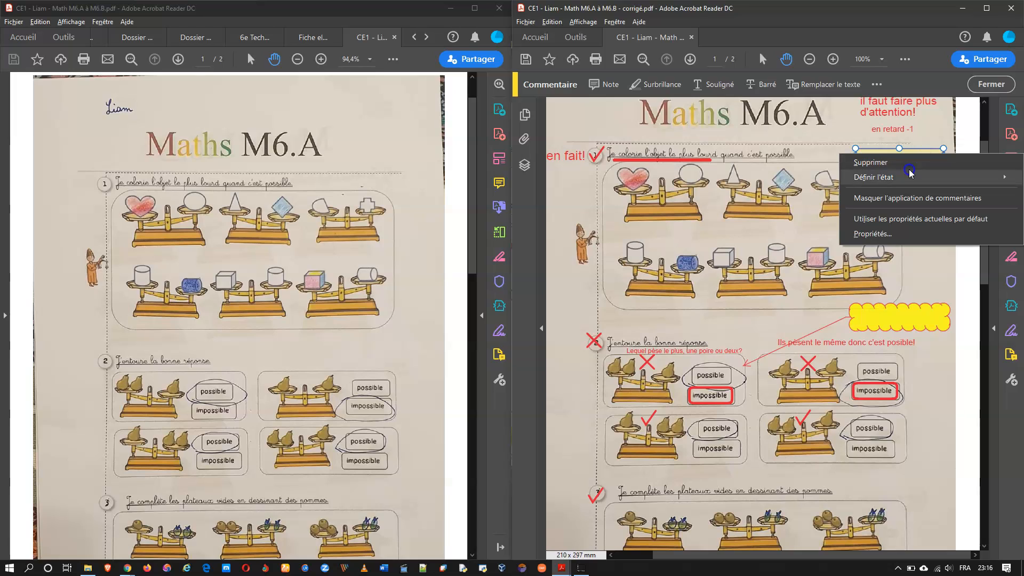
click(892, 162)
Step: Type 'Bonjour' inside the yellow cloud callout and select the word
double_click(873, 318)
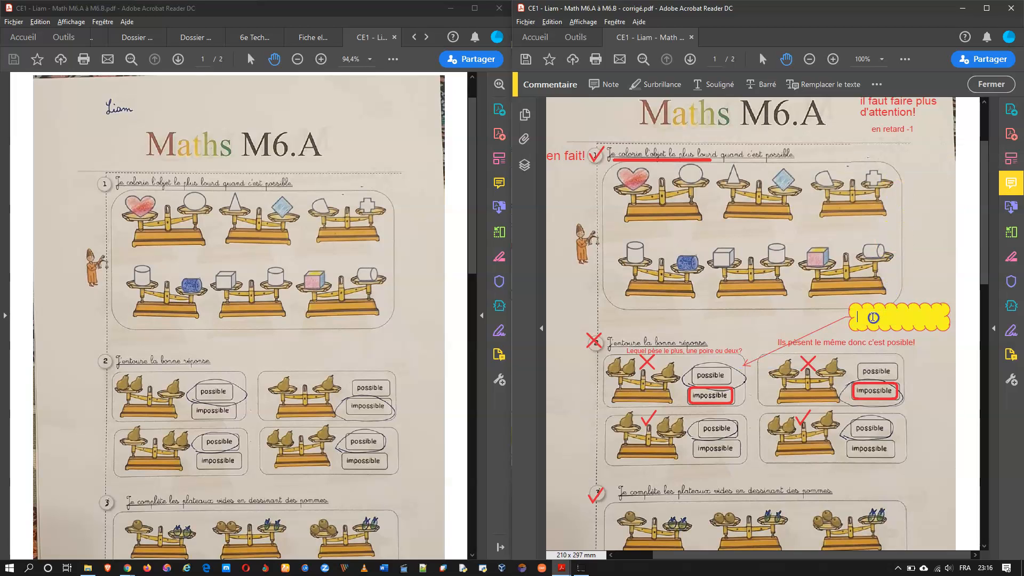
text(Bonjour)
double_click(882, 317)
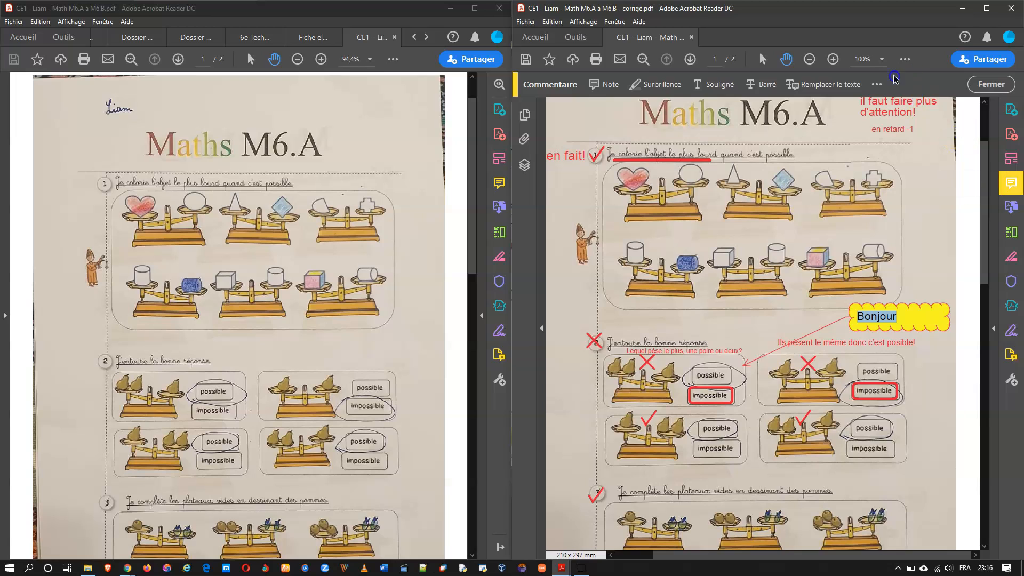
click(877, 85)
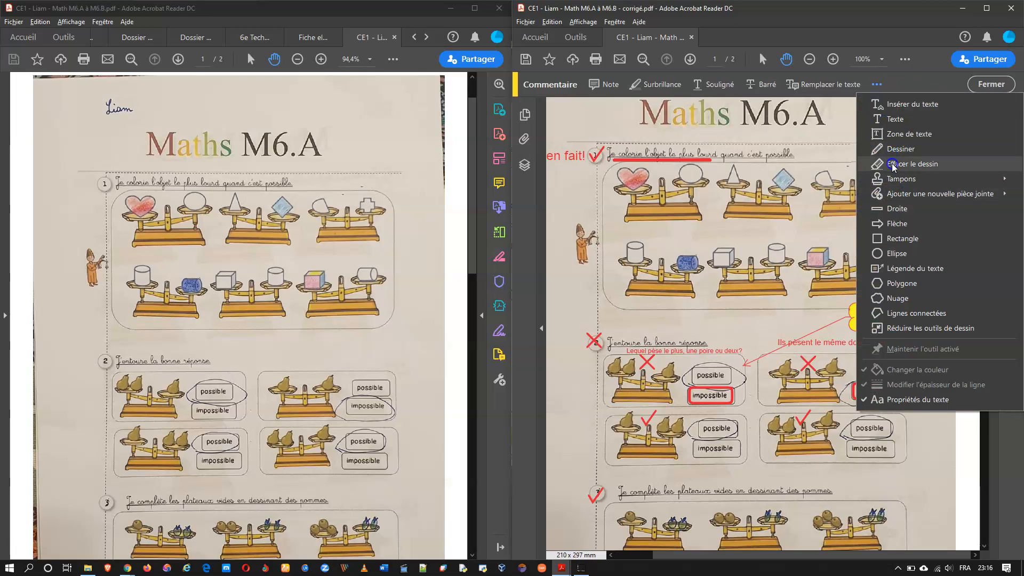
Step: Draw a straight red line below the top scales, then delete it
click(875, 209)
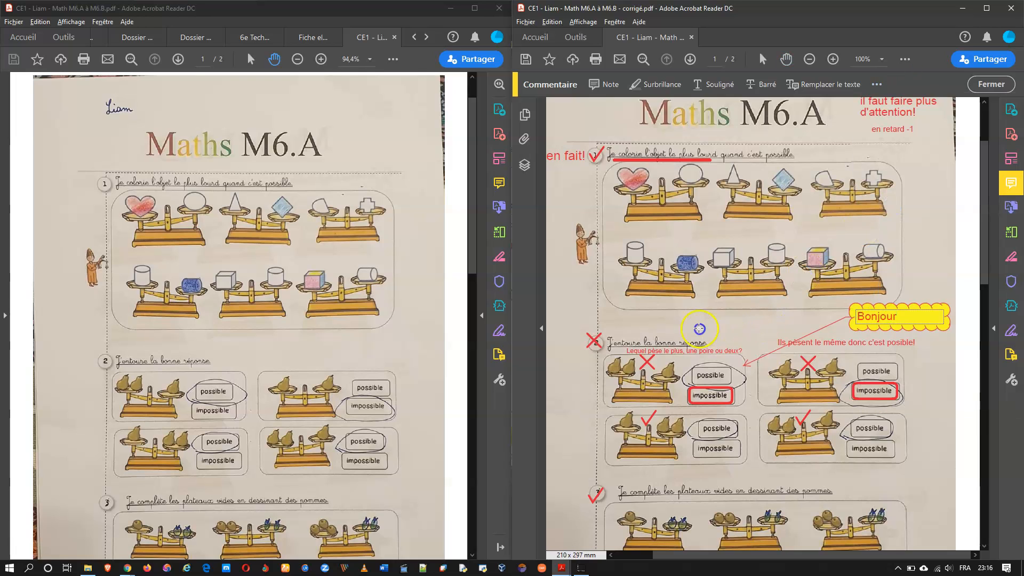
mouse_move(626, 321)
mouse_down()
mouse_move(754, 327)
mouse_move(719, 245)
mouse_up()
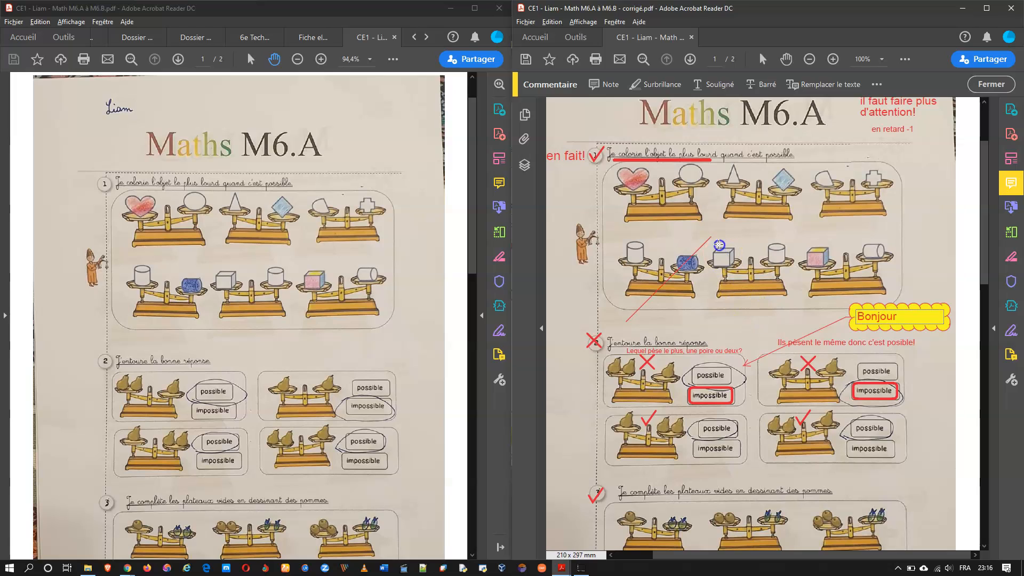
mouse_move(659, 212)
mouse_down()
mouse_move(639, 206)
mouse_move(689, 214)
mouse_move(736, 300)
mouse_move(869, 317)
mouse_move(650, 323)
mouse_move(851, 320)
mouse_move(664, 315)
mouse_move(715, 309)
mouse_move(764, 321)
mouse_up()
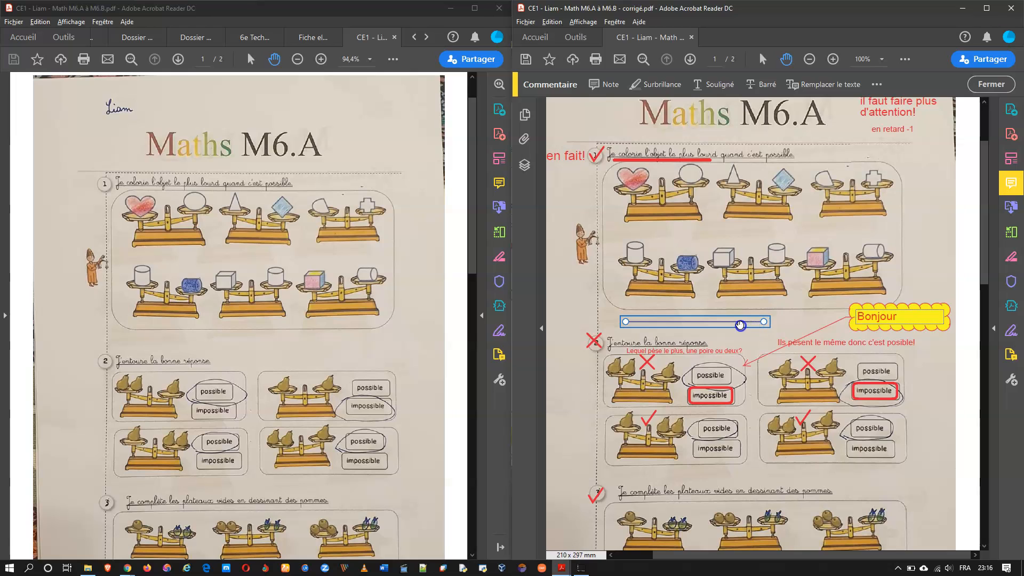
right_click(741, 327)
click(764, 358)
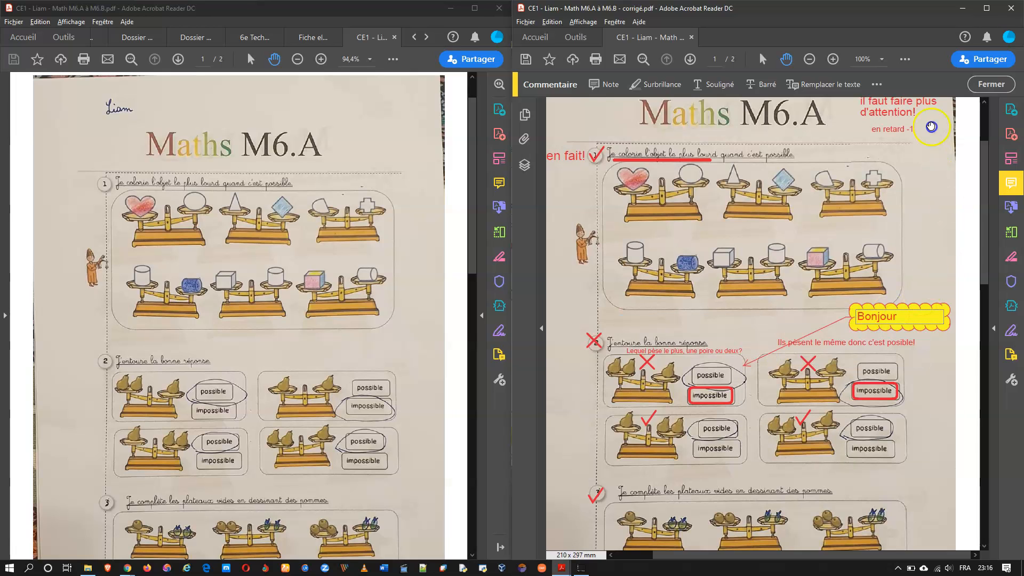
Step: Draw a red arrow from the Bonjour callout up to the top-right scale
click(875, 85)
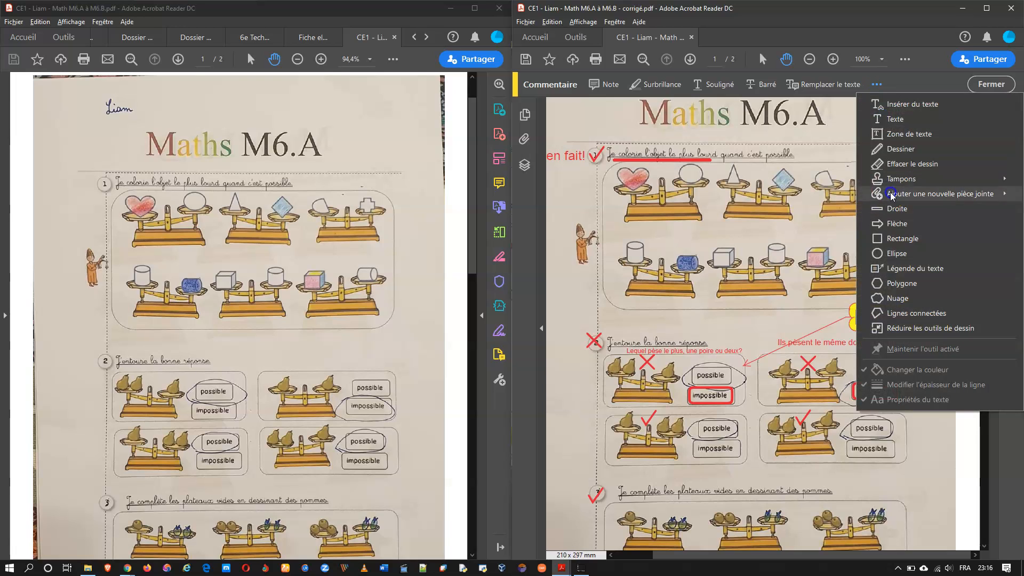
click(891, 223)
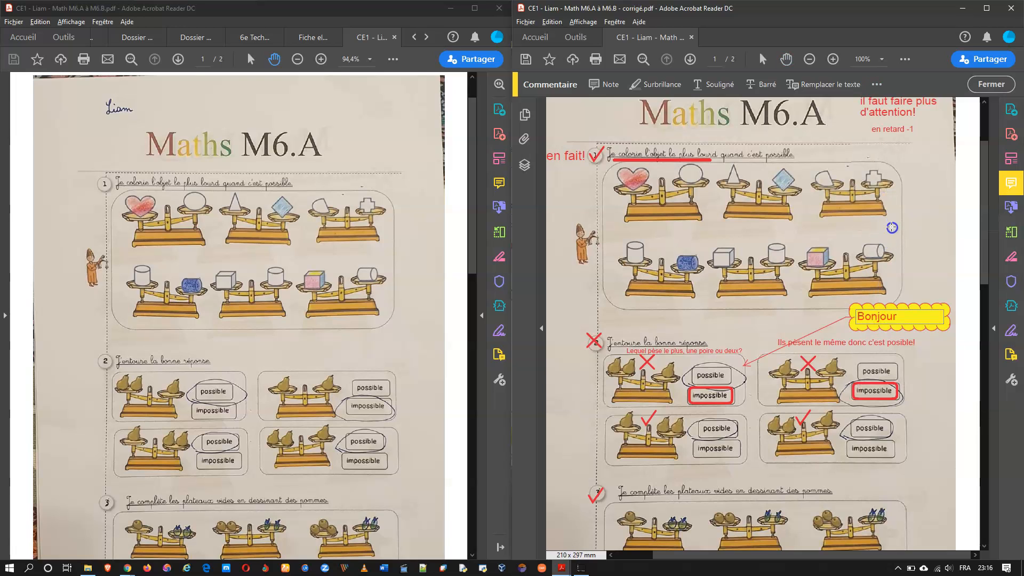
mouse_move(929, 296)
mouse_down()
mouse_move(888, 224)
mouse_move(891, 195)
mouse_up()
Step: View the Propriétés du document from the page context menu, then close them
right_click(907, 219)
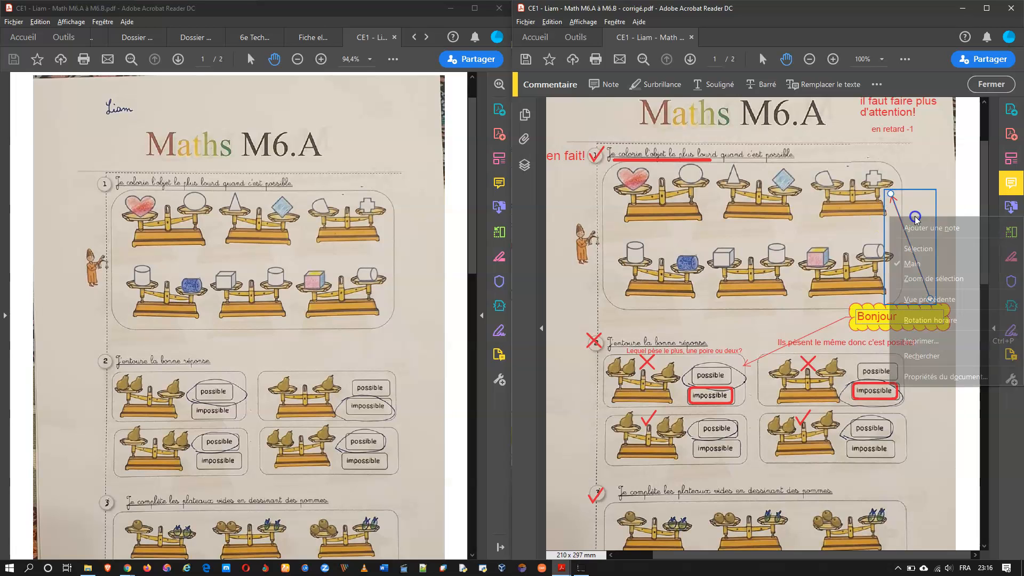
click(925, 376)
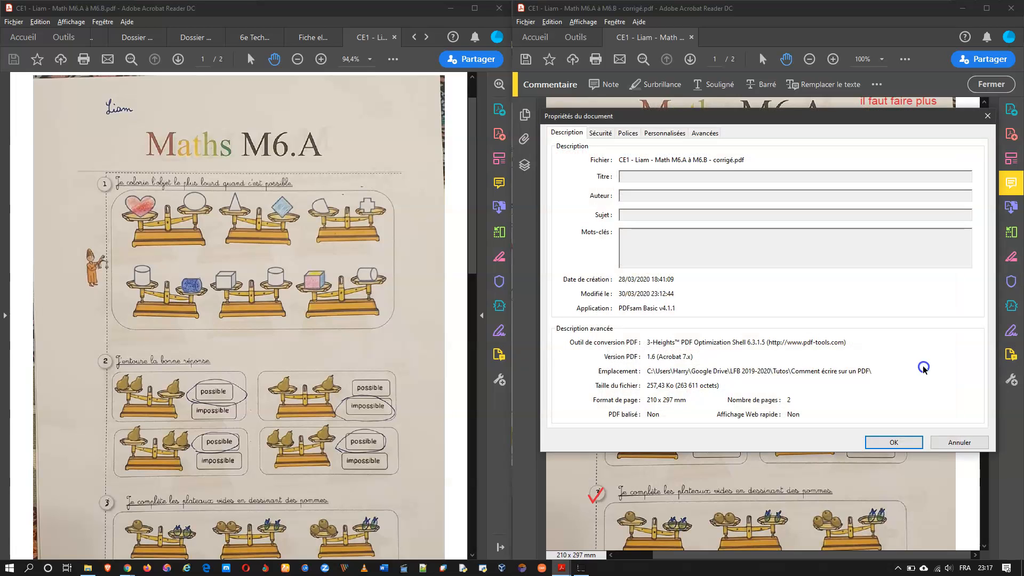
key(Escape)
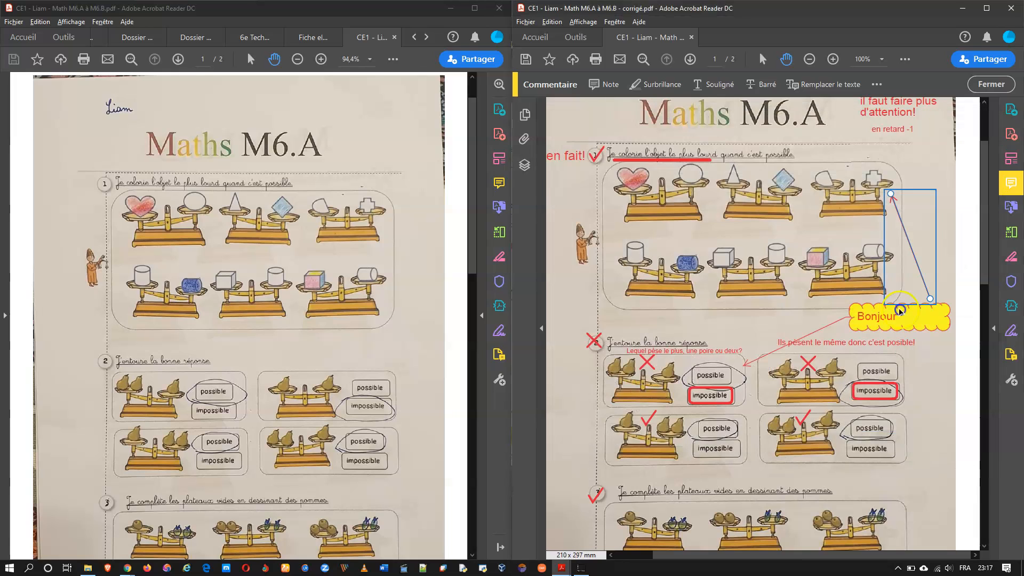
click(919, 199)
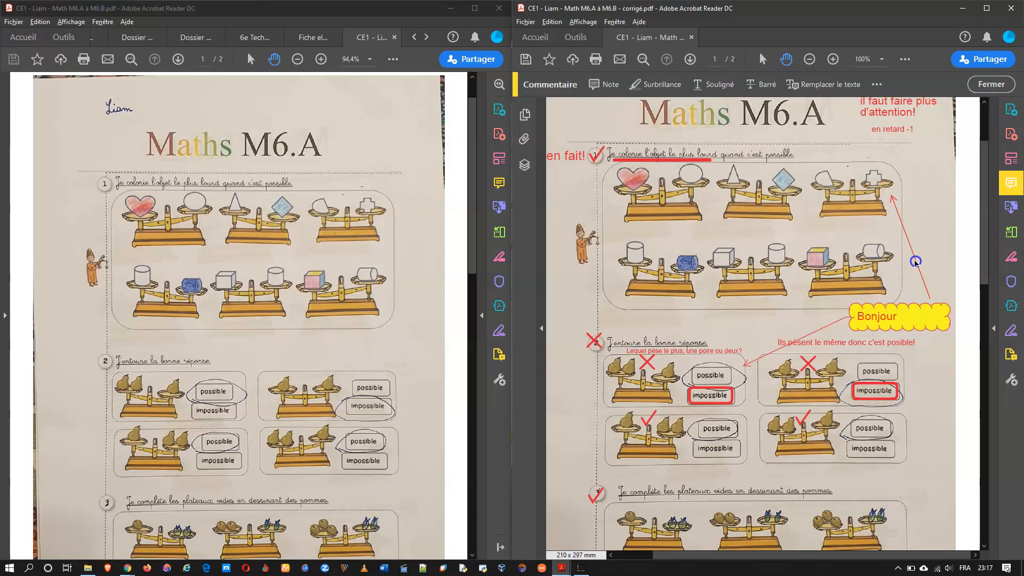
Step: Delete the red arrow with Supprimer and close the commenting tools
click(892, 199)
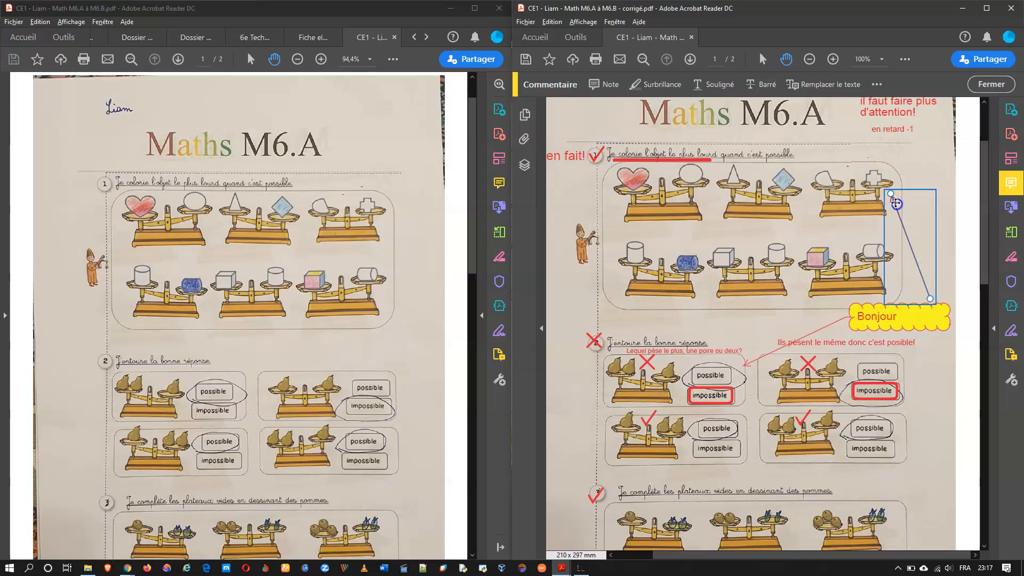
right_click(896, 204)
click(898, 236)
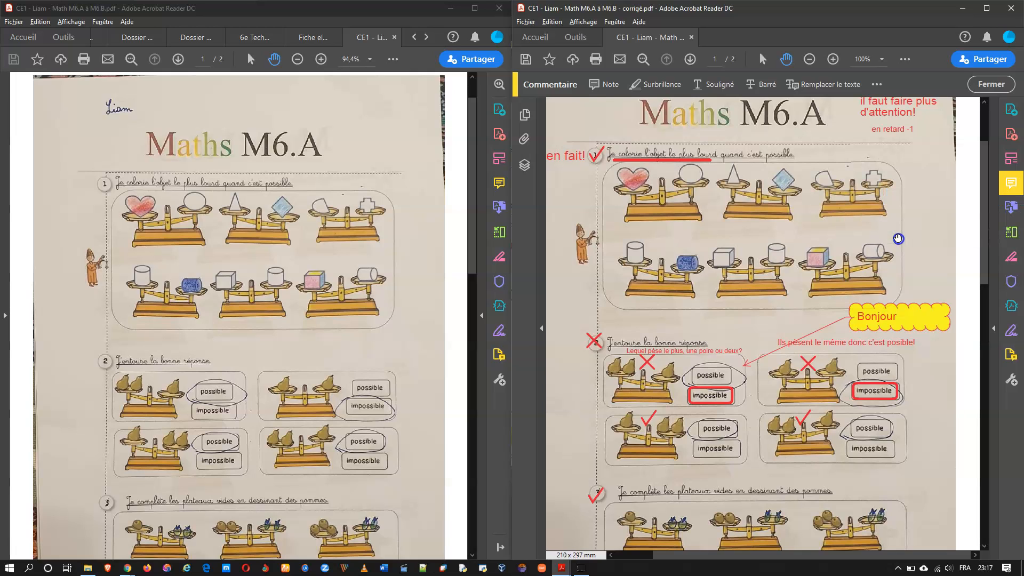
click(950, 278)
click(980, 84)
Step: Switch to Fill & Sign and delete the 'Bien fait!' comment
click(905, 58)
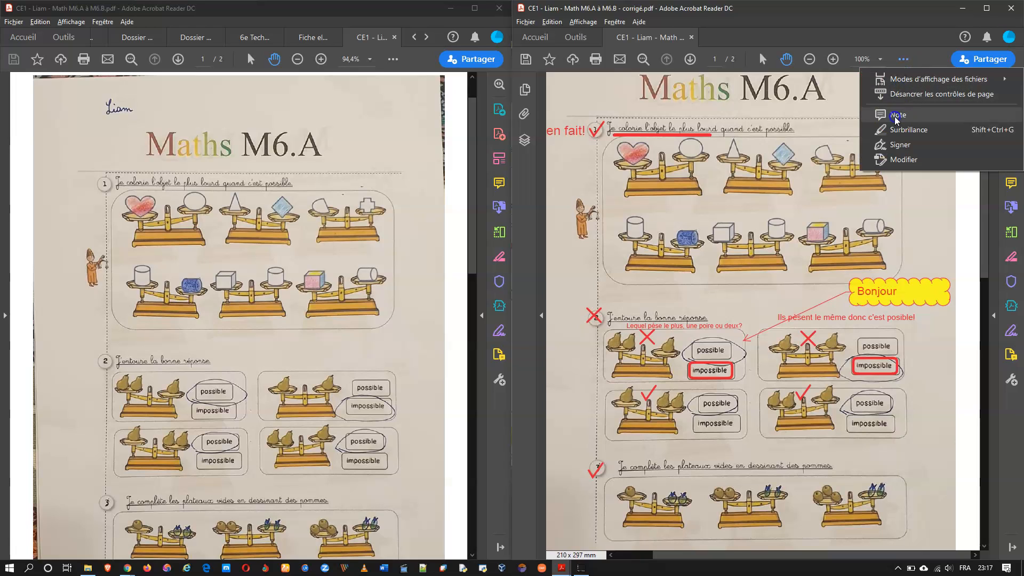
click(886, 144)
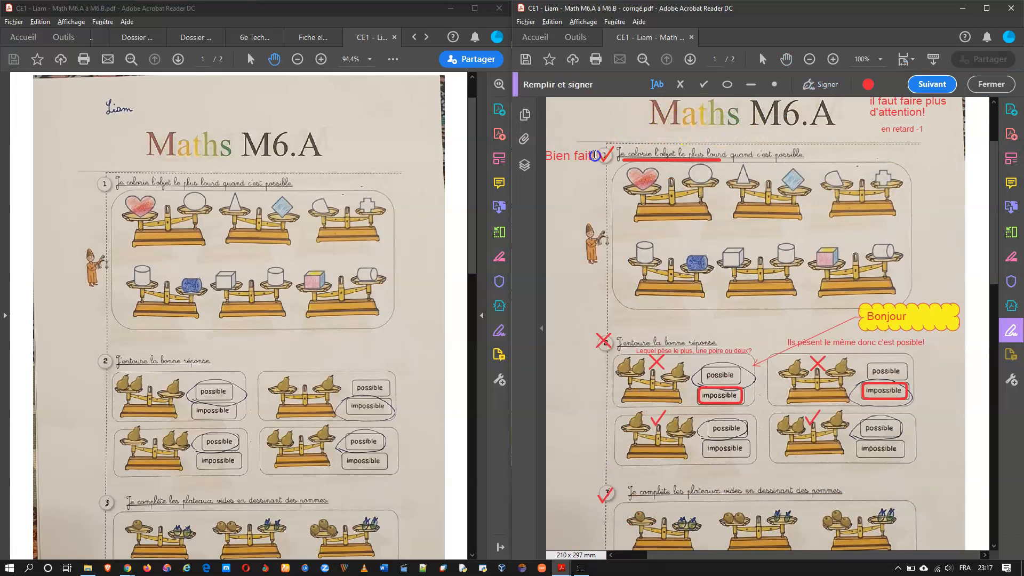
click(579, 155)
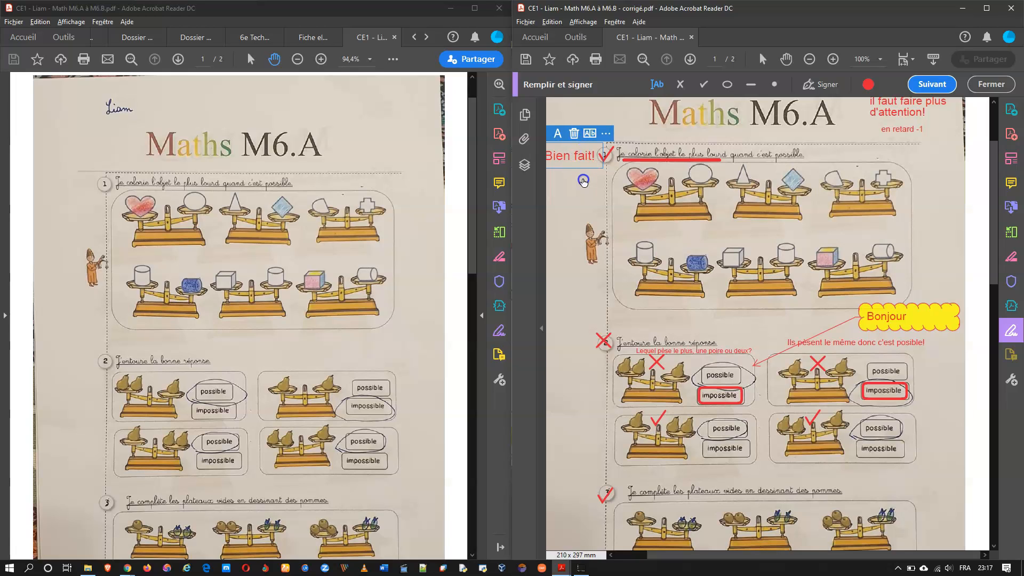
key(Delete)
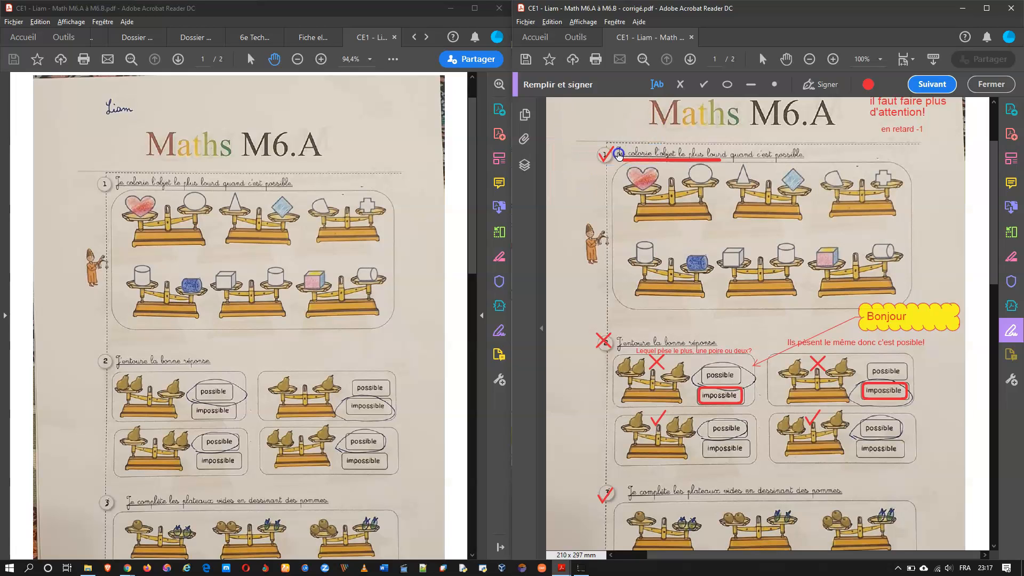
Step: Use Edition > Annuler three times, undoing back to before the arrow
click(552, 21)
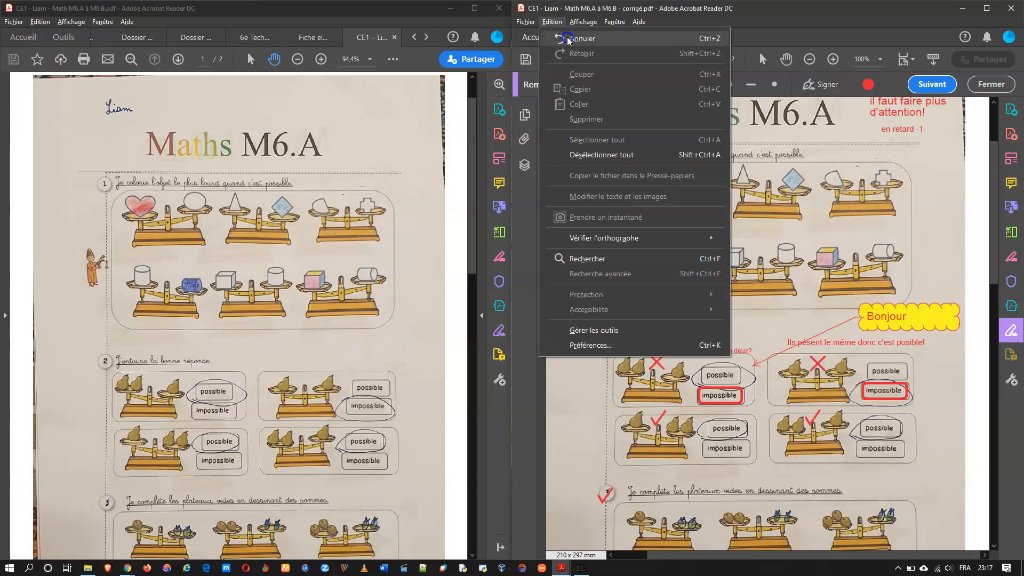
click(570, 38)
click(555, 22)
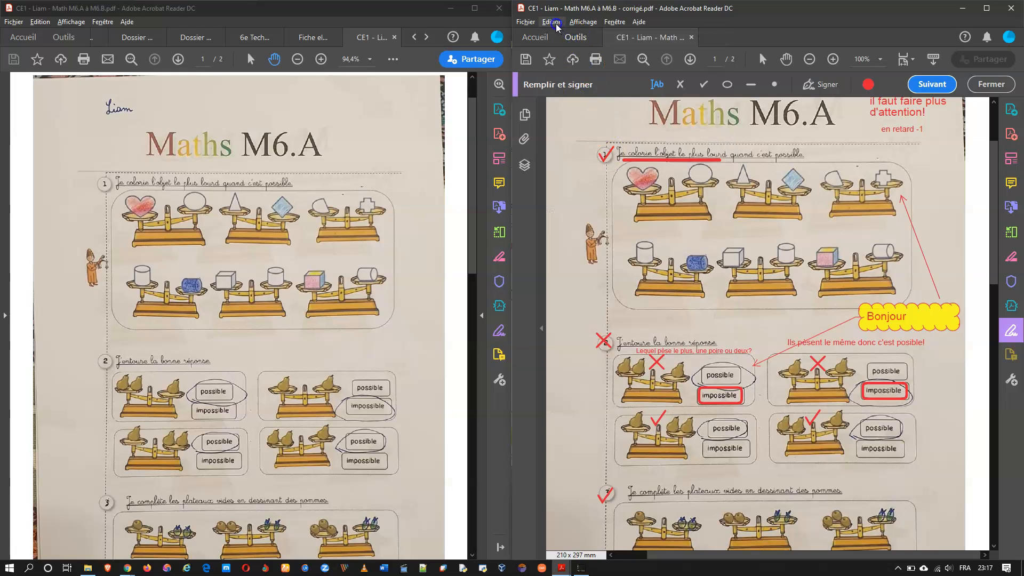
click(573, 39)
click(557, 23)
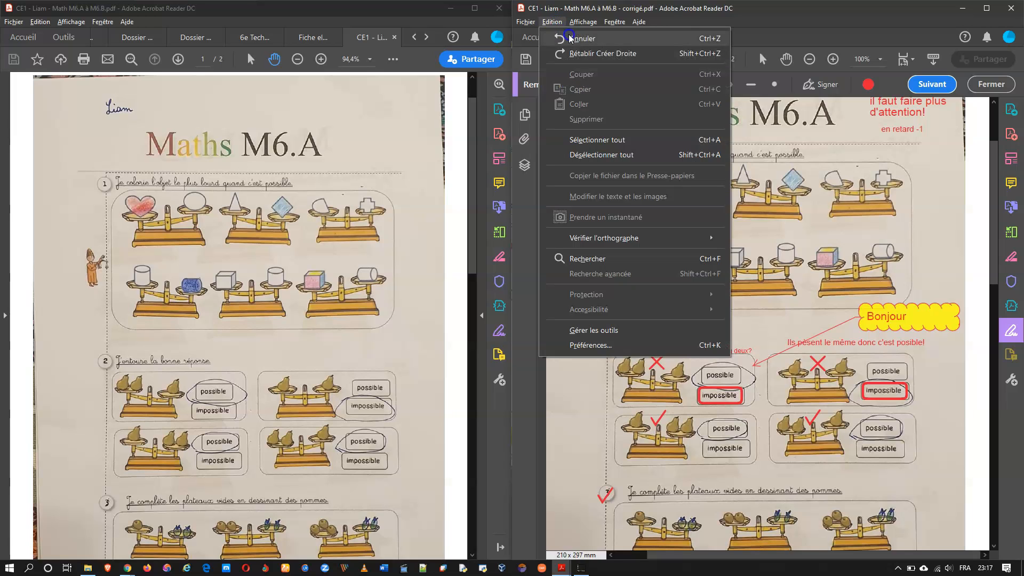
click(568, 36)
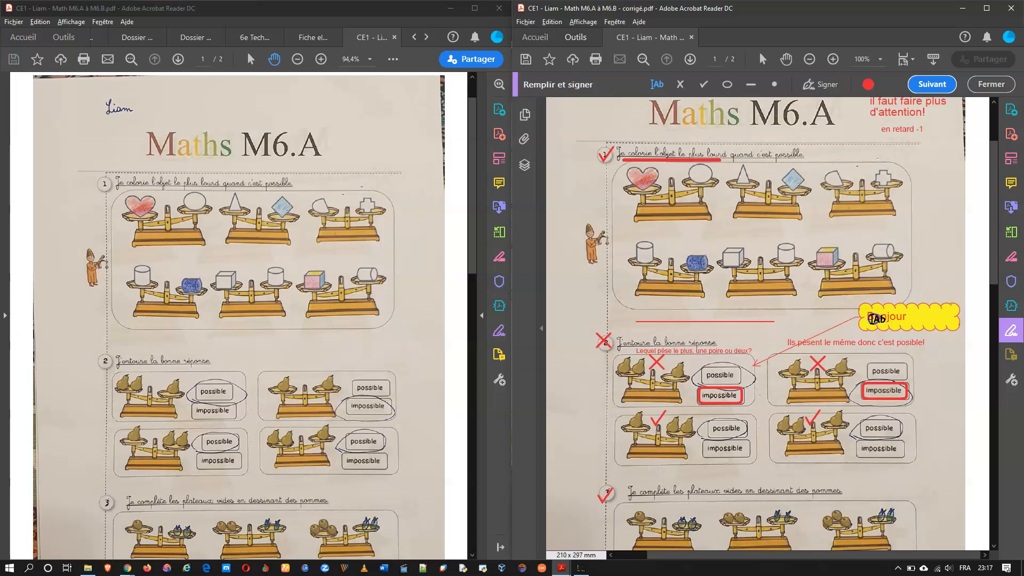
Step: Use Edition > Rétablir to restore the arrow to the top-right scale
click(553, 22)
click(553, 23)
click(553, 23)
click(579, 53)
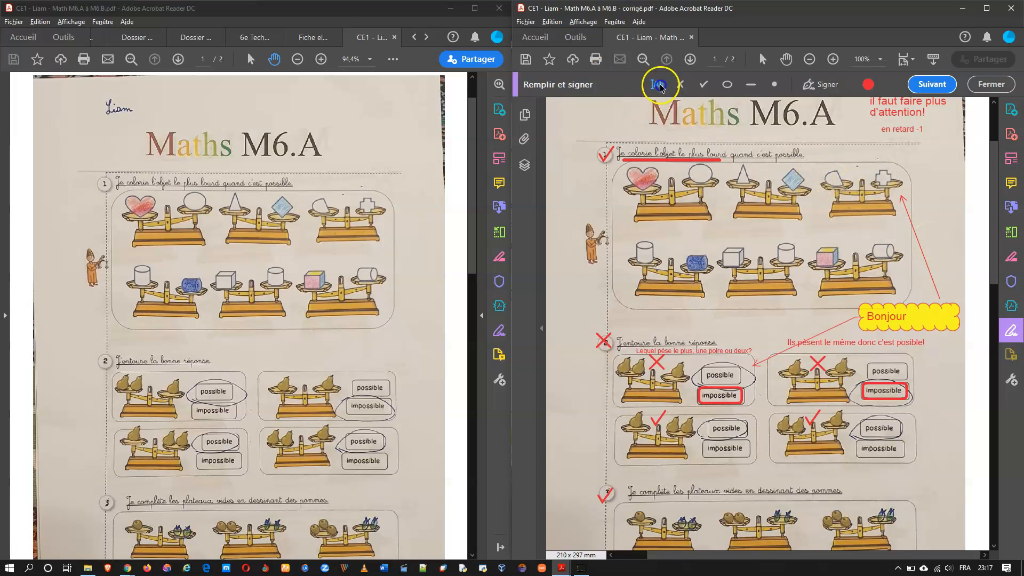
click(553, 23)
click(572, 49)
Step: Add an enlarged 'Bien fait!' text box left of the first check mark
click(563, 156)
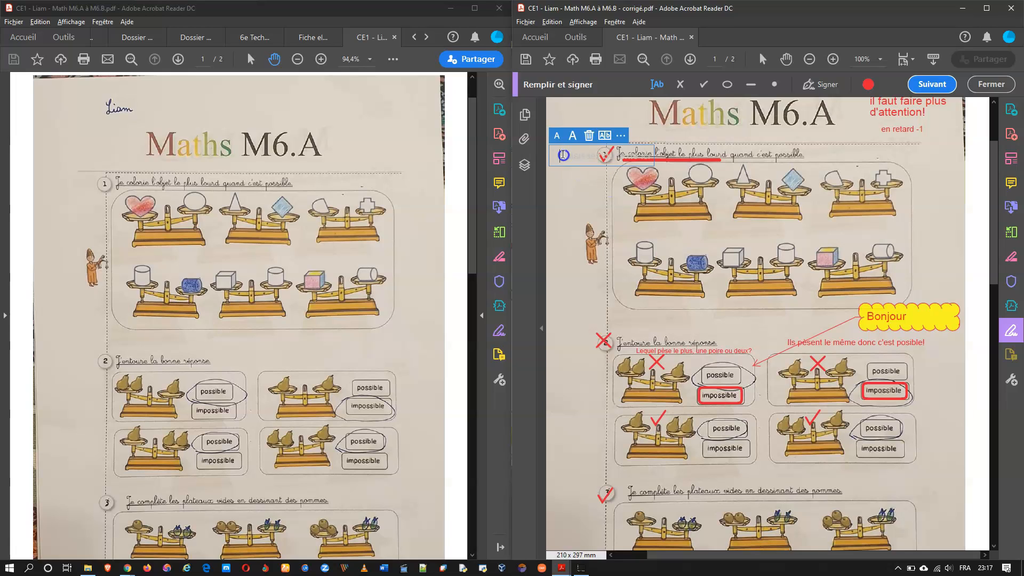
text(Bien)
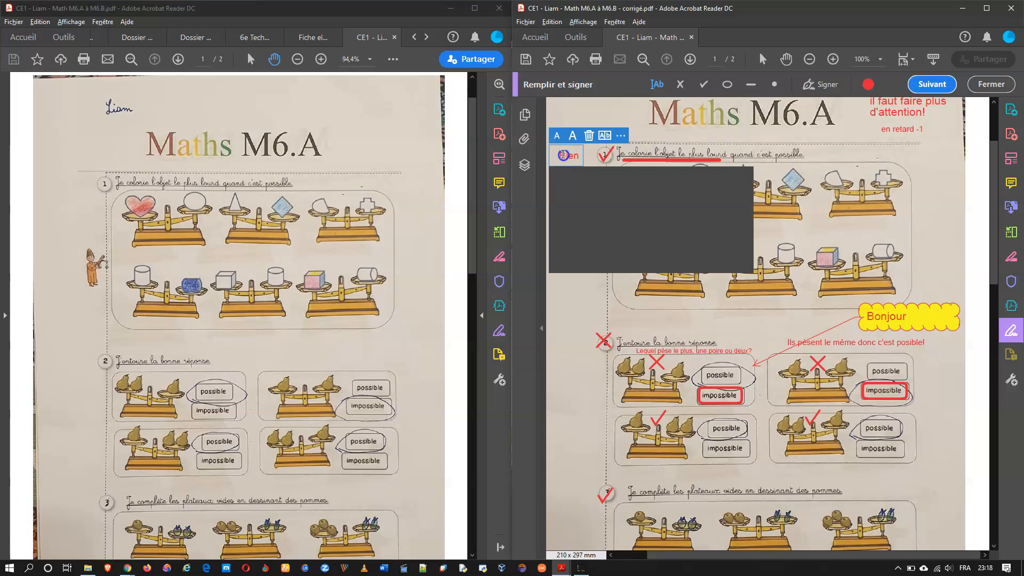
key(Down)
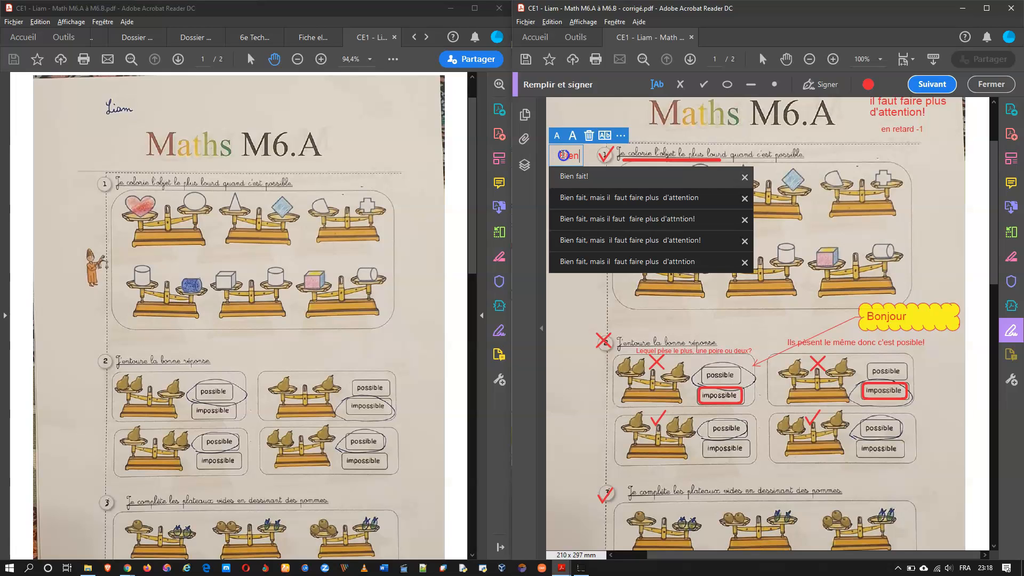
key(Return)
click(574, 136)
drag(585, 145, 607, 145)
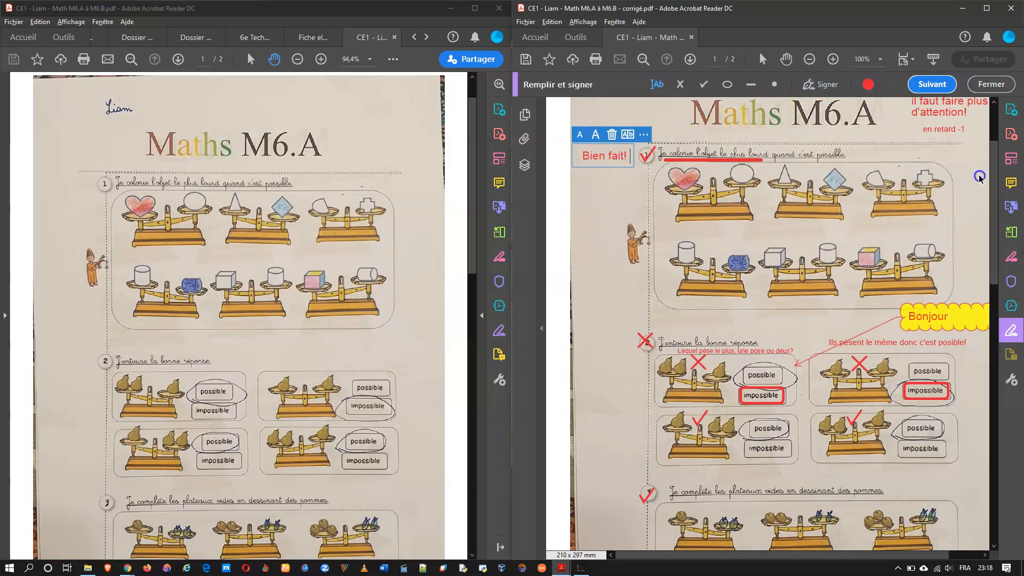
Step: Look through the Edition menu, then bring up the file commands
click(551, 22)
mouse_move(582, 24)
click(745, 15)
click(526, 22)
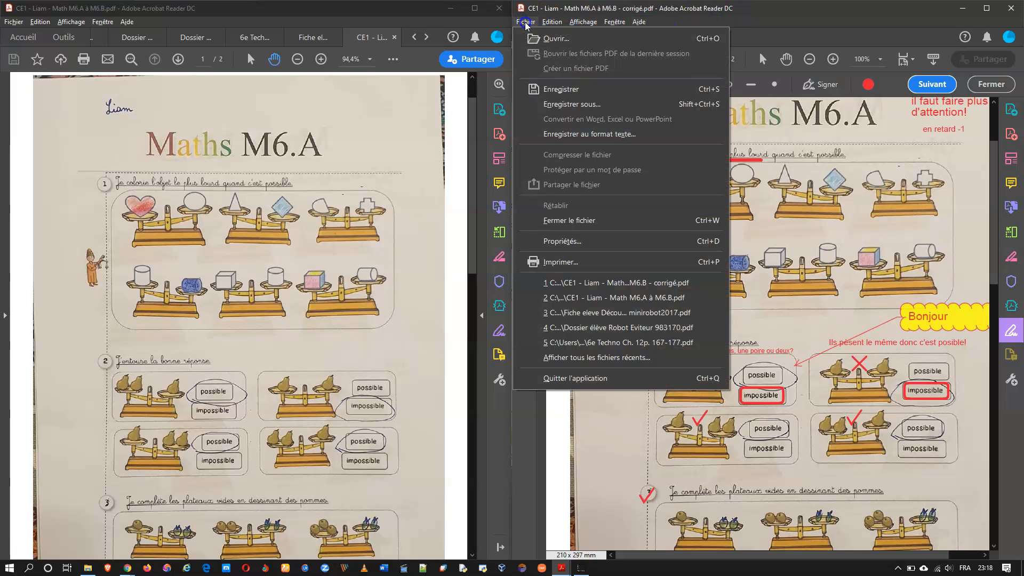
click(552, 104)
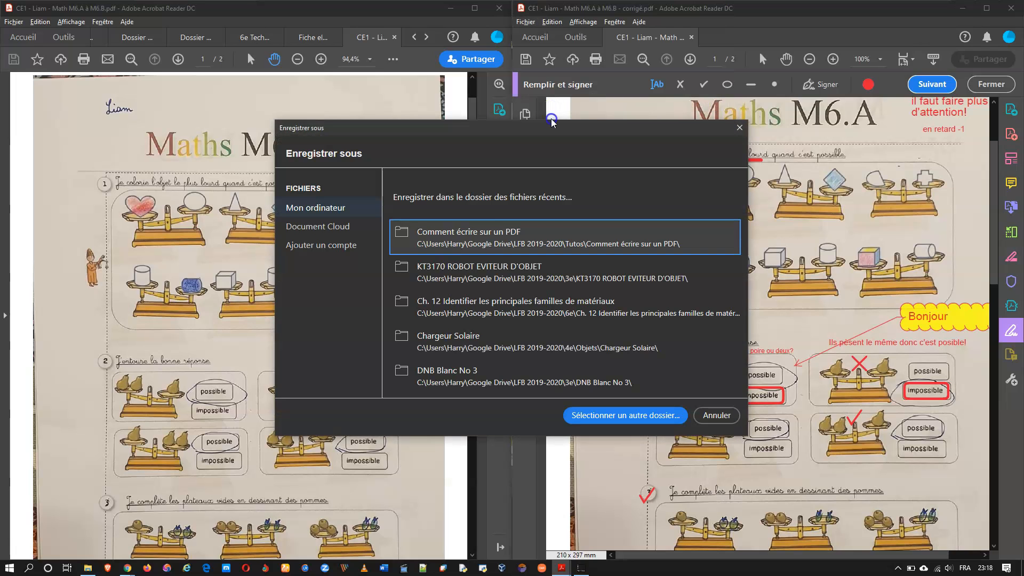
click(493, 235)
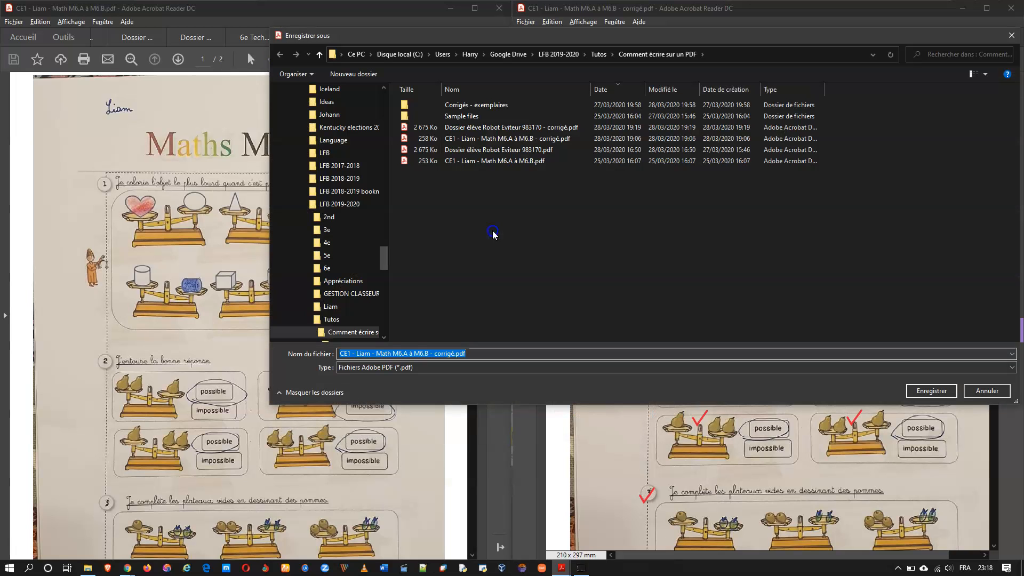
click(390, 357)
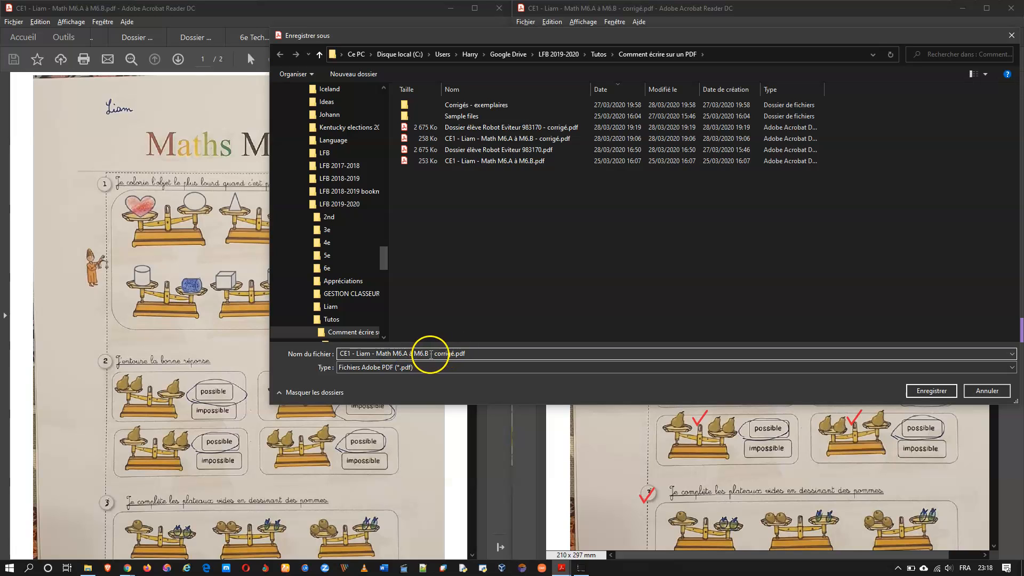
drag(434, 354, 453, 355)
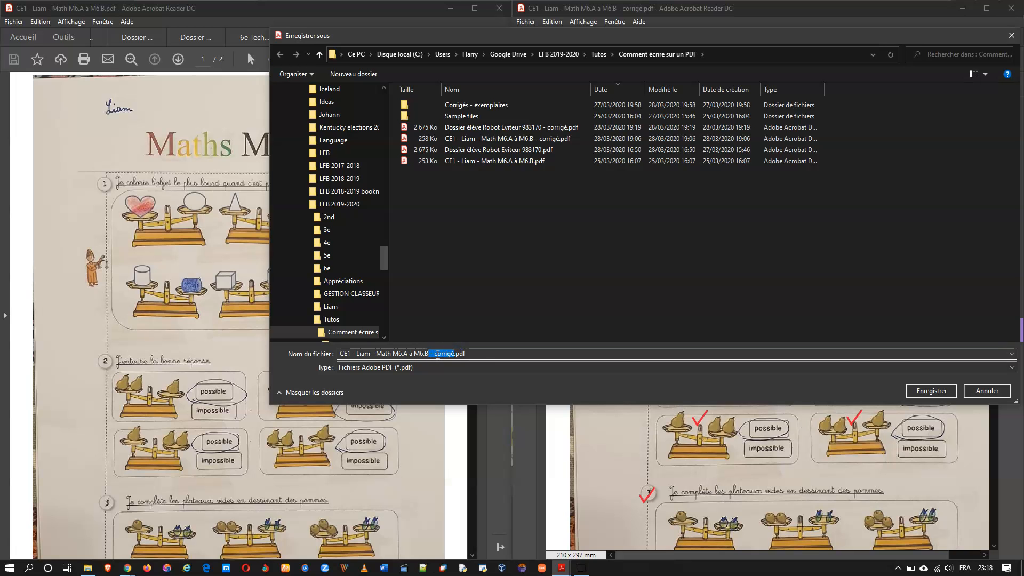
click(974, 393)
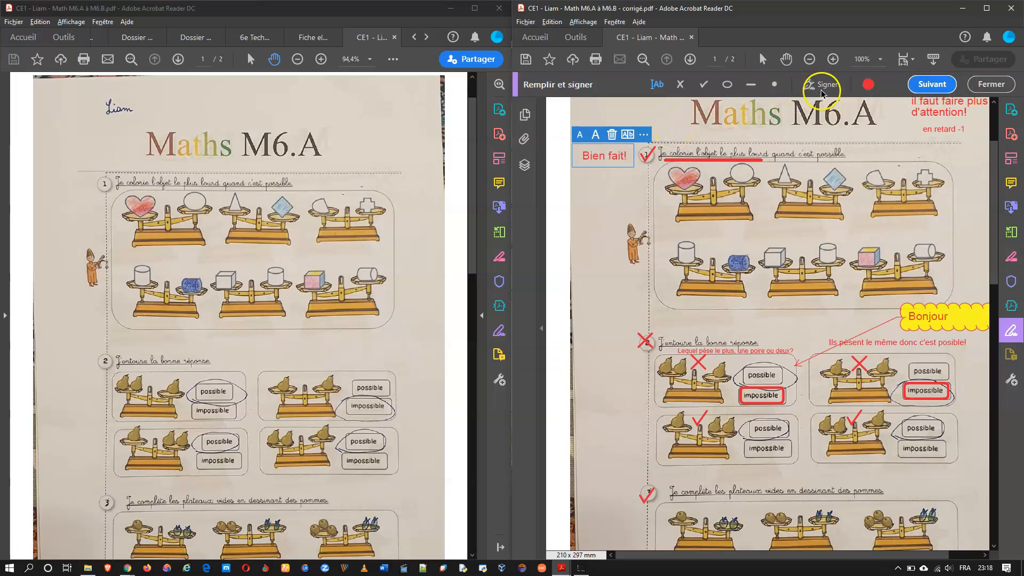
Step: Deselect 'Bien fait!' and start editing the Bonjour callout text
click(665, 112)
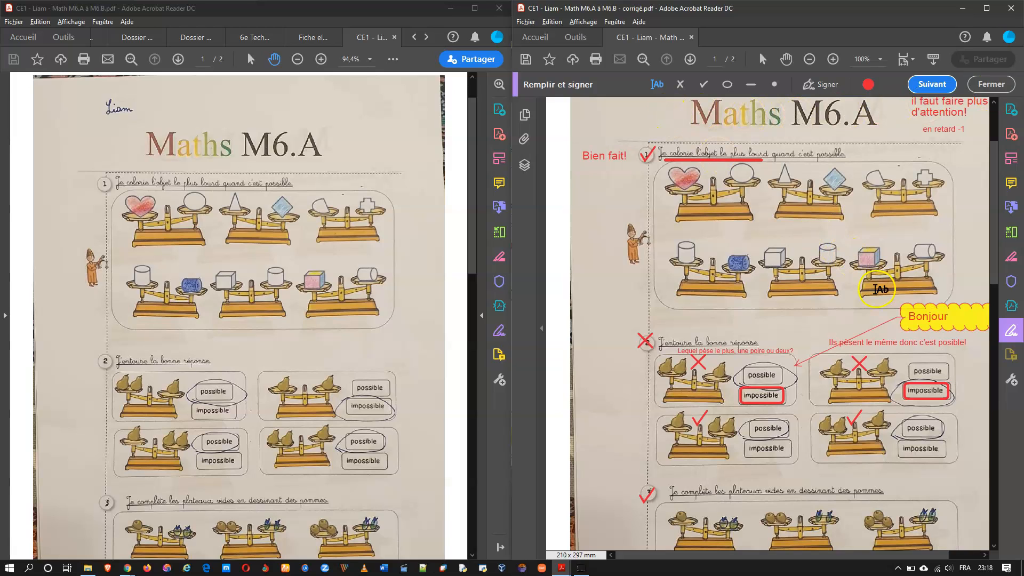
click(924, 317)
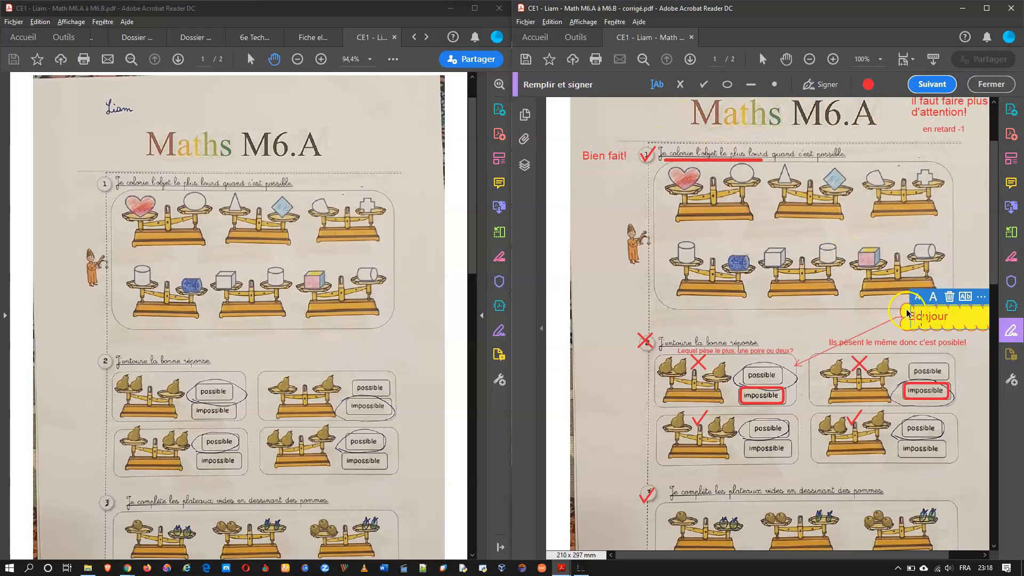
click(910, 312)
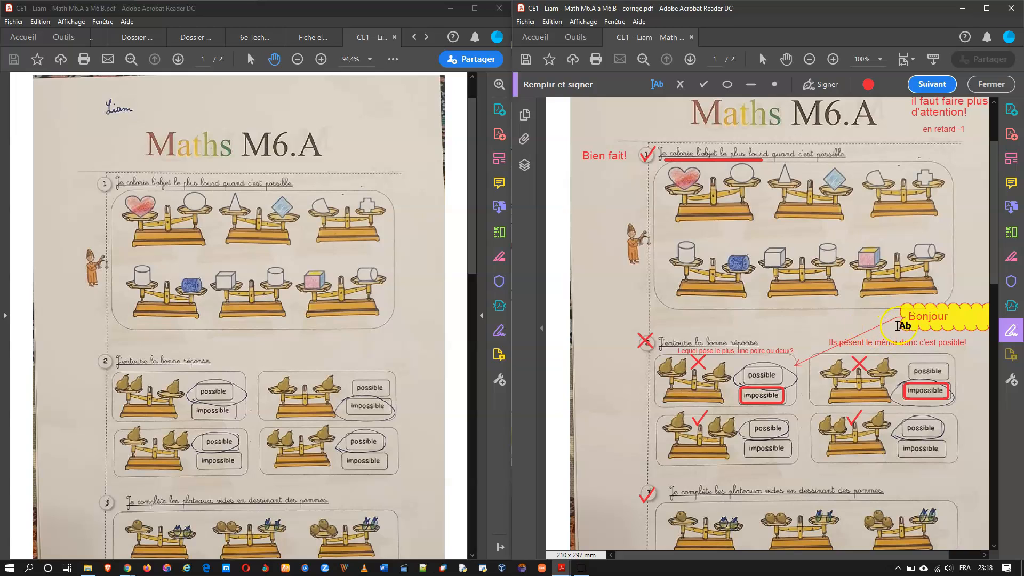
click(908, 310)
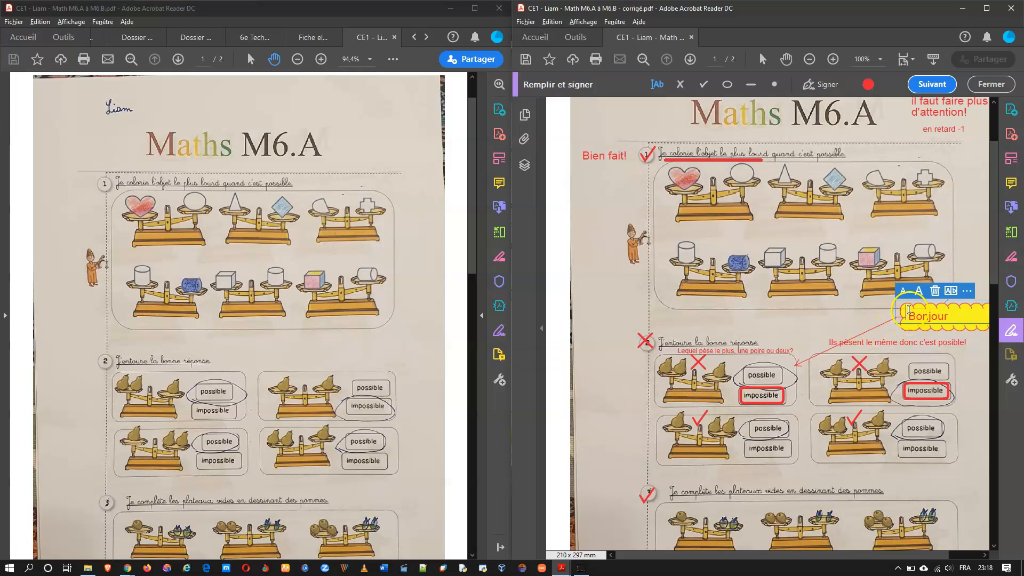
Step: Switch to commenting and show the comments list with the Bonjour comment
click(1010, 184)
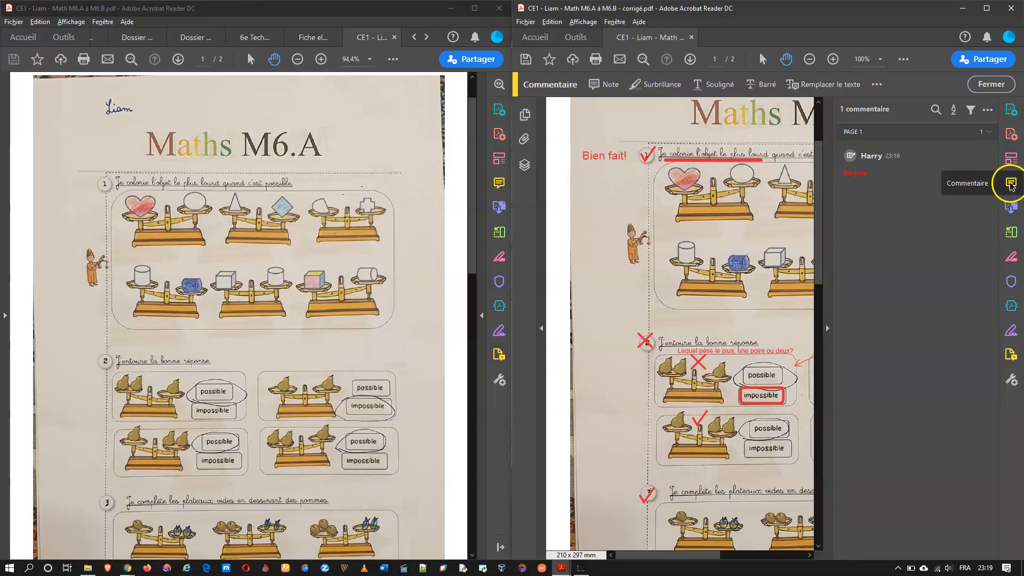
click(827, 330)
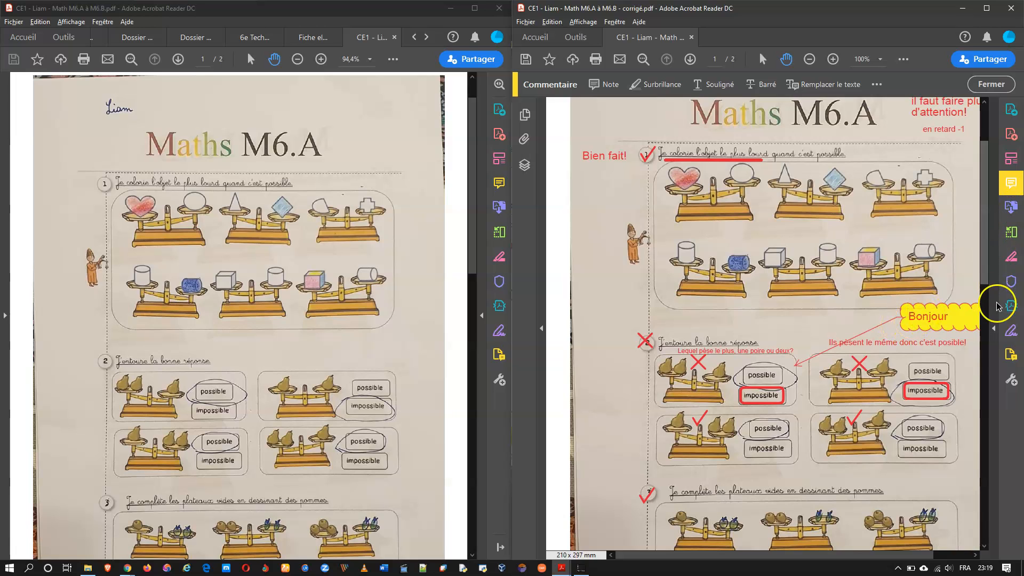
click(993, 328)
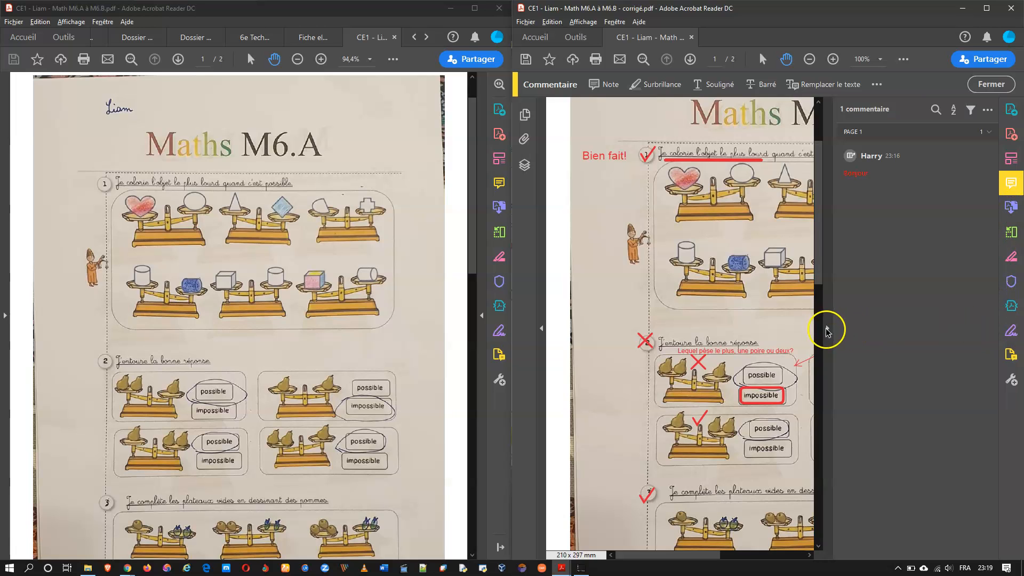
Step: Hide the comments list, try moving the Bonjour callout up, then undo the move
click(826, 330)
click(943, 302)
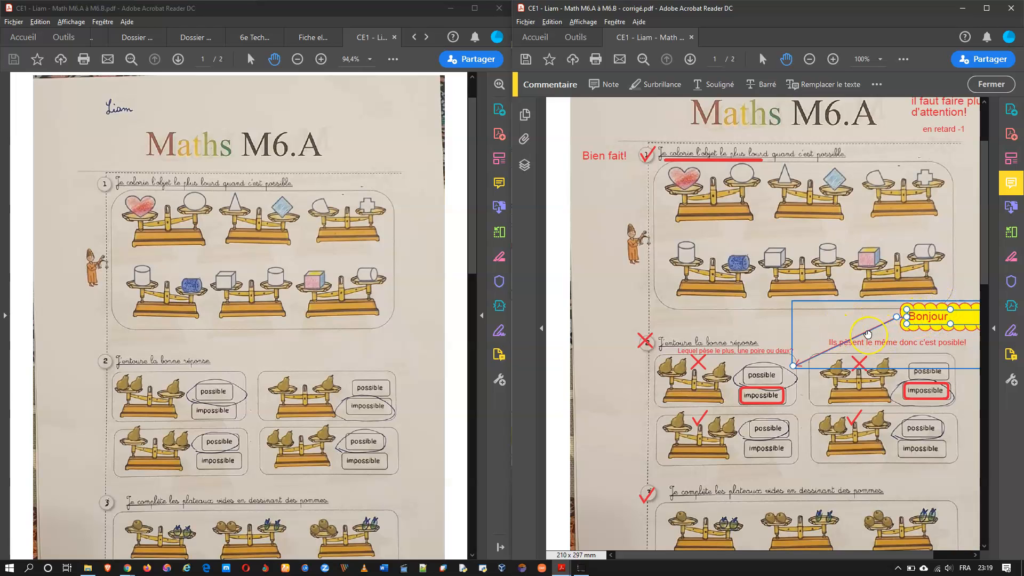
click(759, 319)
click(906, 312)
drag(877, 327, 819, 197)
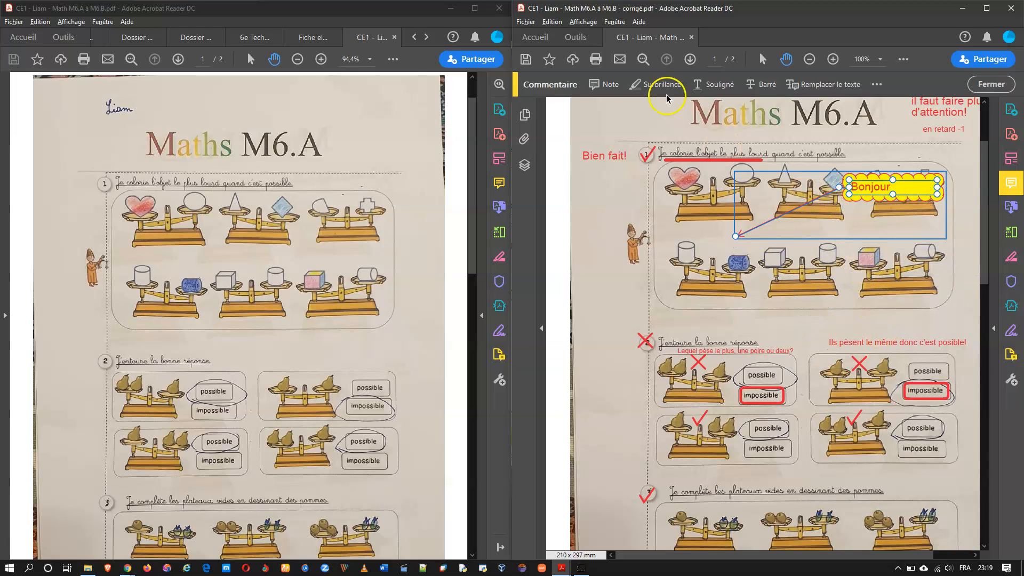
click(556, 23)
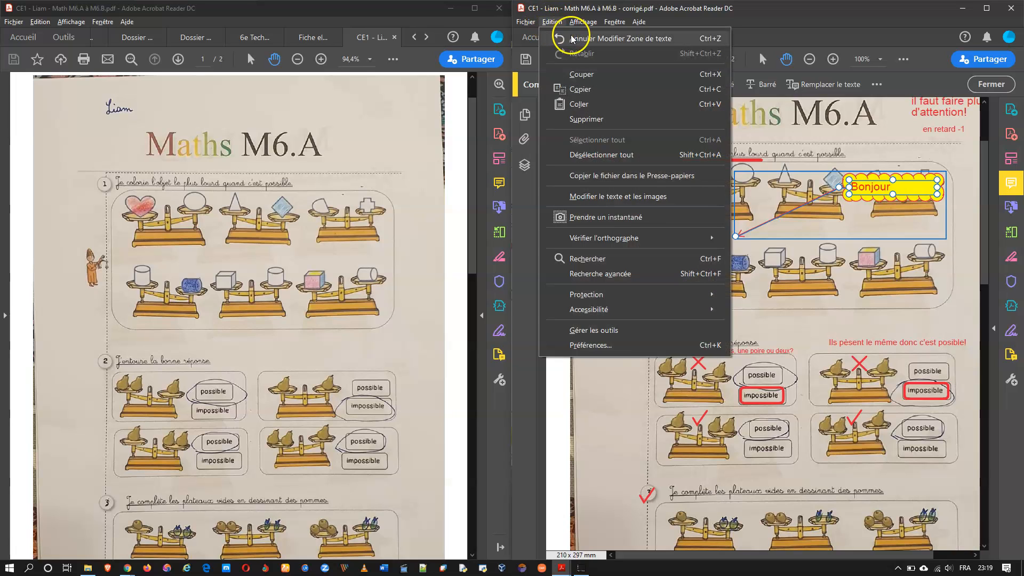
click(572, 39)
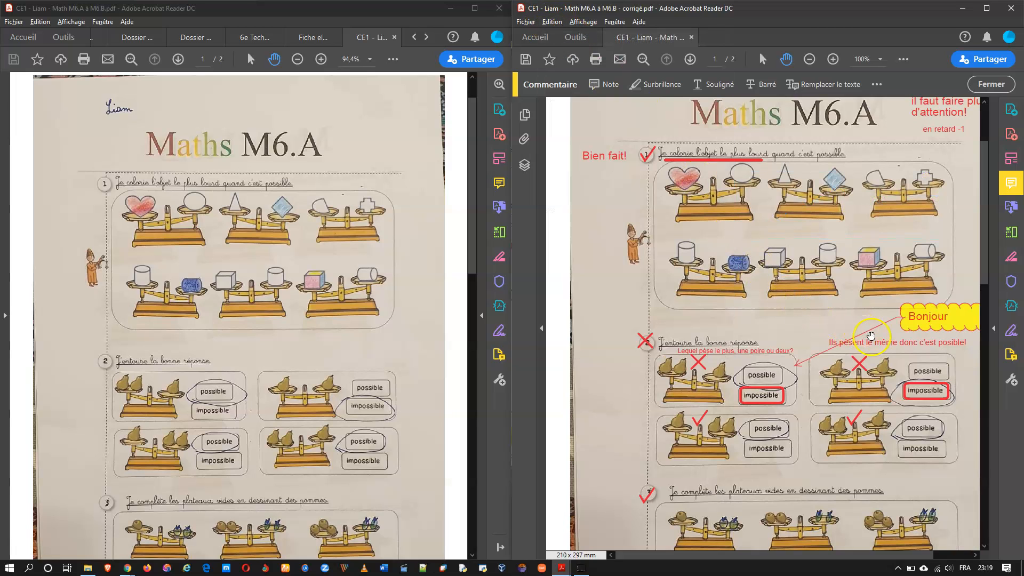
Step: Move the Bonjour callout to the left margin by question 2, aim it at the first scale, and remove its cloud border
click(905, 312)
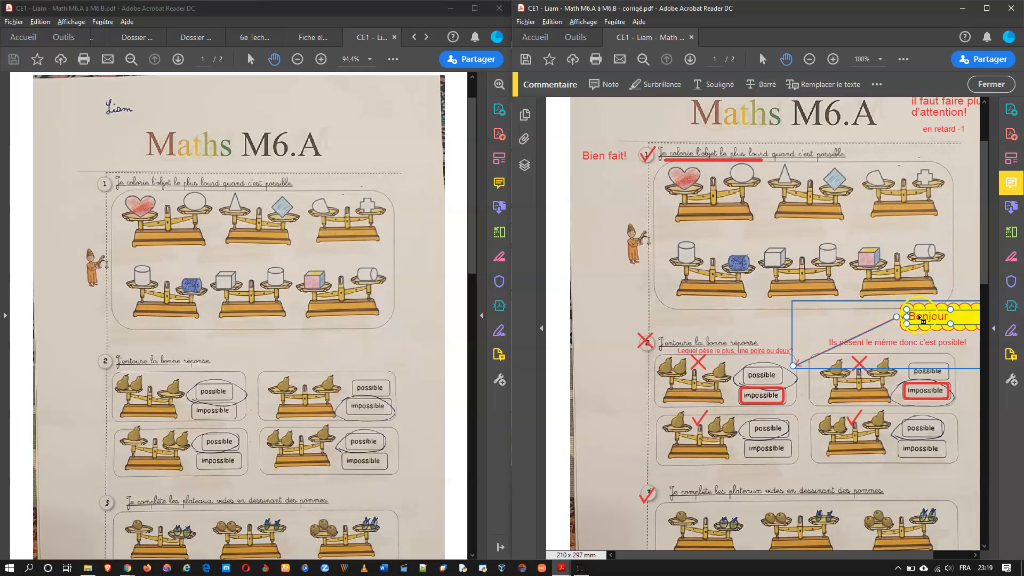
drag(927, 319, 752, 304)
drag(692, 312, 631, 314)
drag(793, 370, 738, 368)
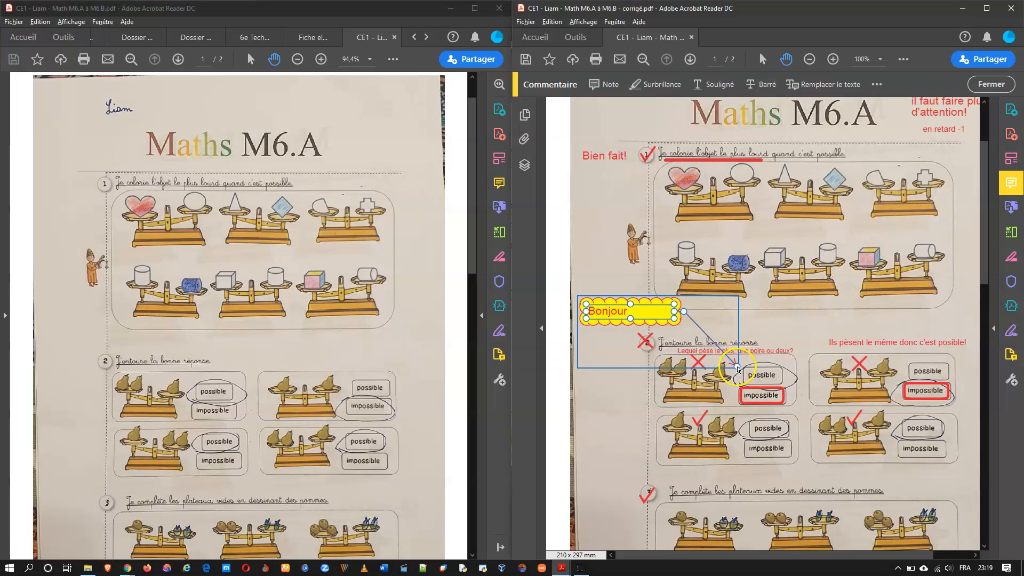
right_click(651, 314)
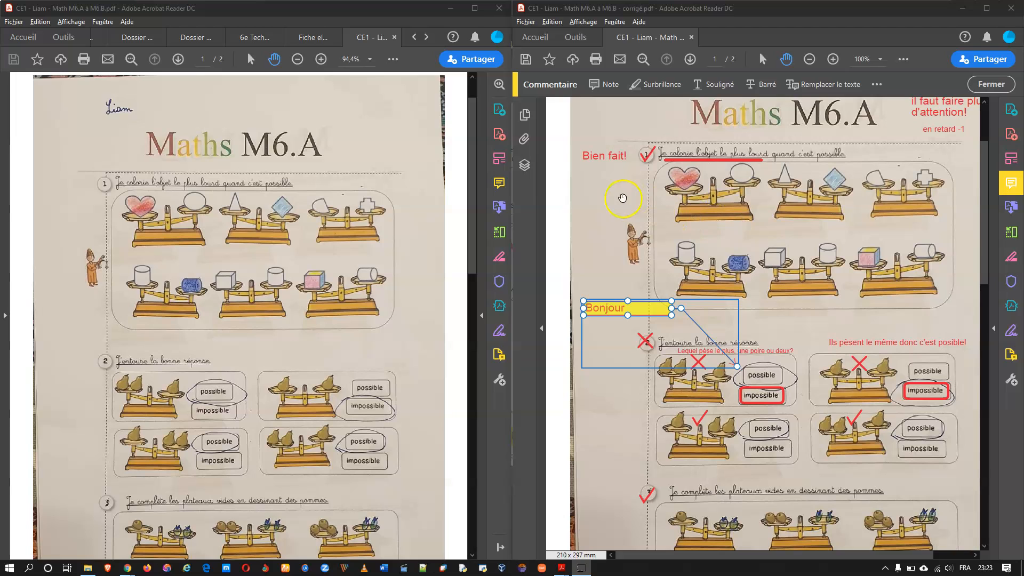
click(313, 38)
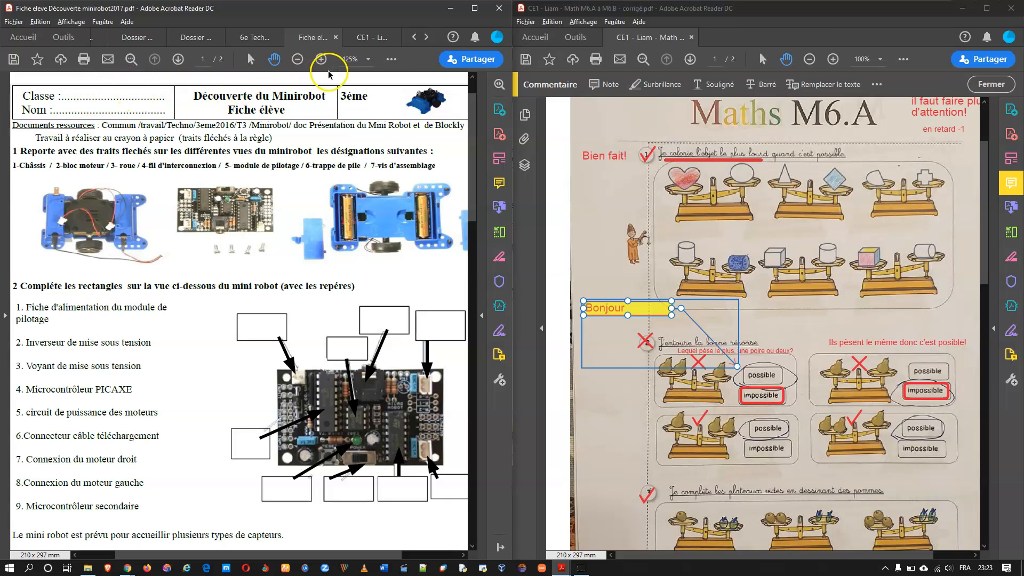
Step: With Add Text, enter class 3e on the Classe line, replacing a mistaken 3 entry
click(391, 60)
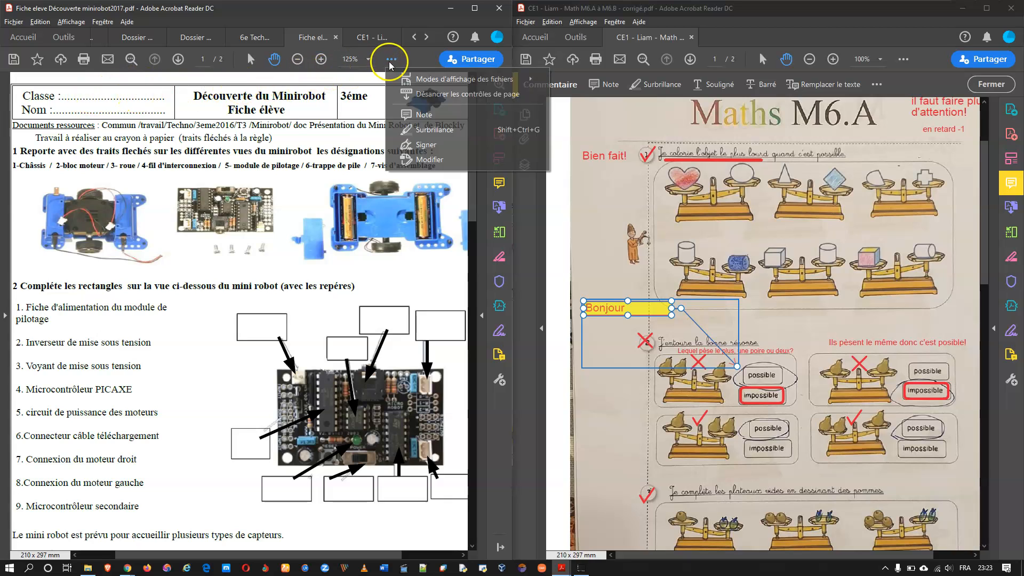
click(429, 147)
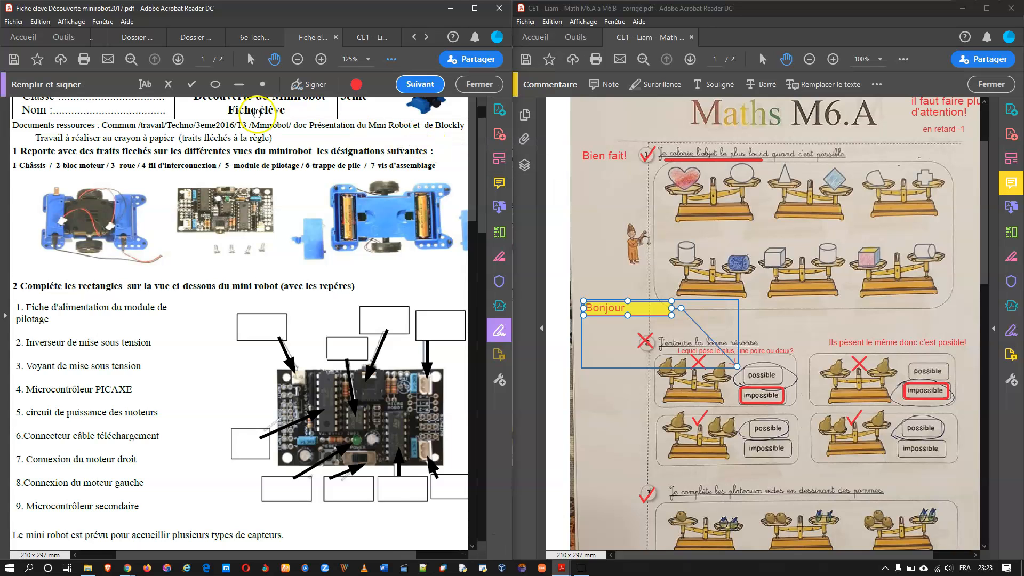
click(90, 118)
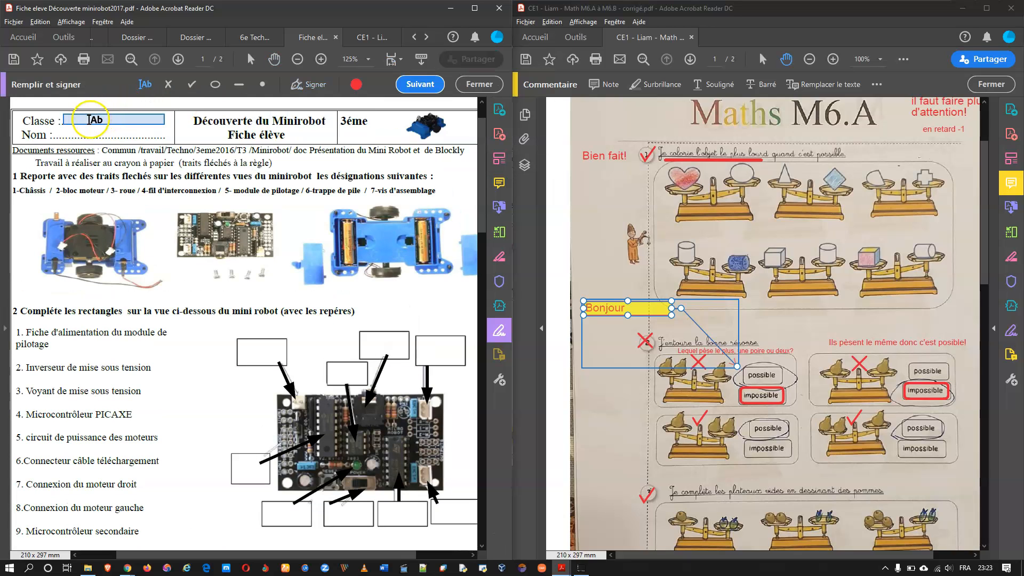
click(108, 118)
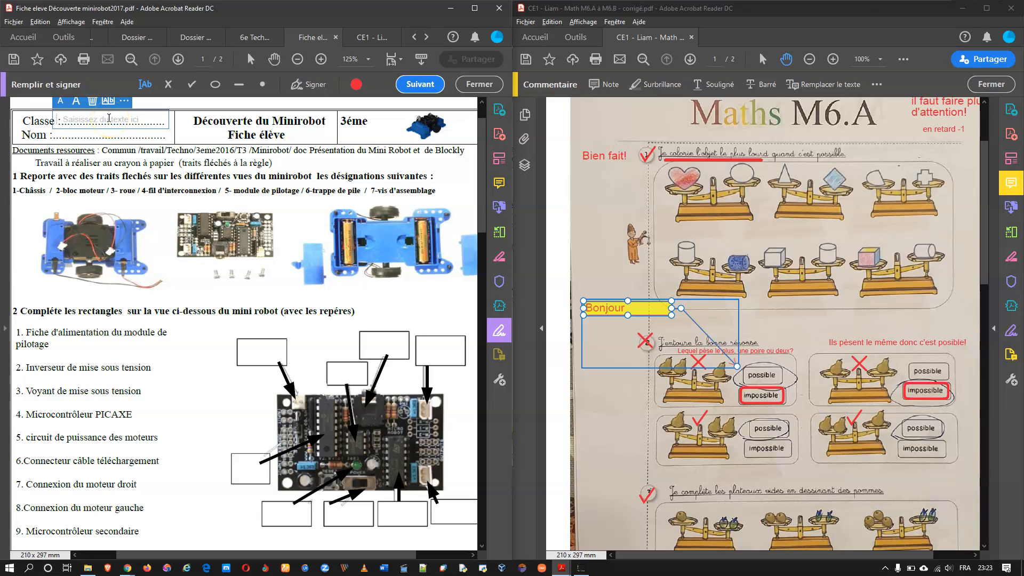
text(3)
key(Escape)
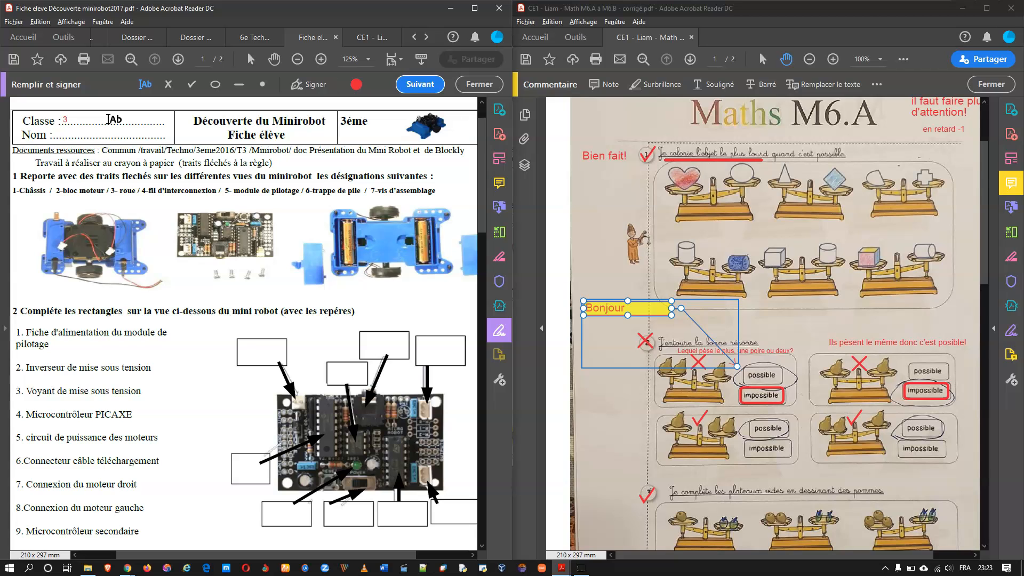
click(109, 119)
click(69, 120)
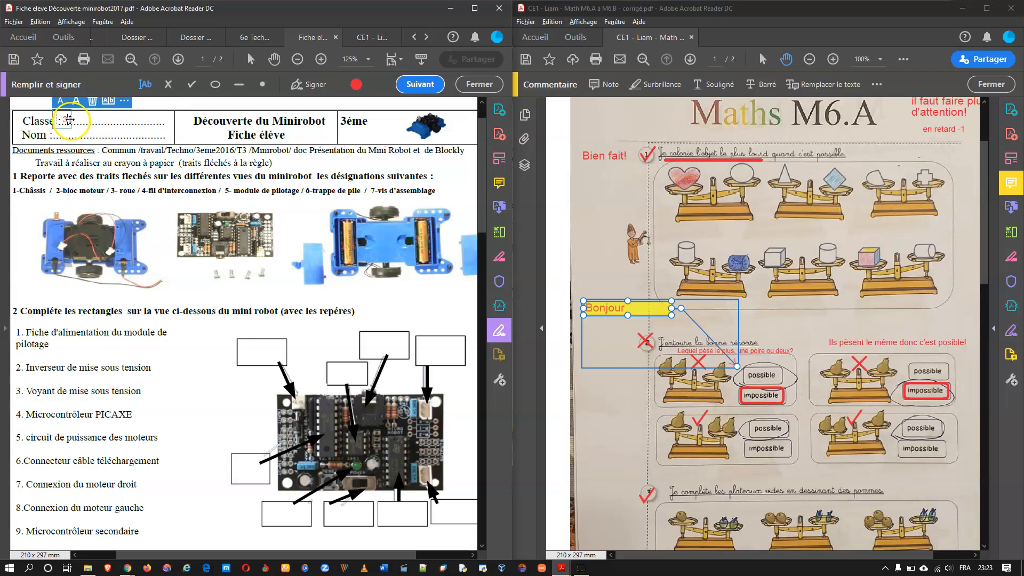
click(91, 101)
click(73, 117)
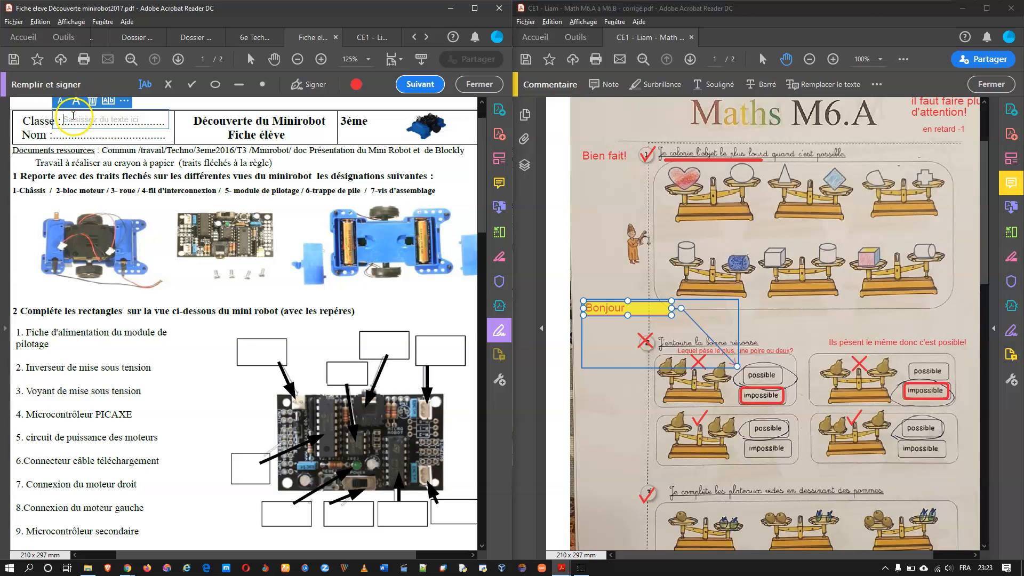
text(3e)
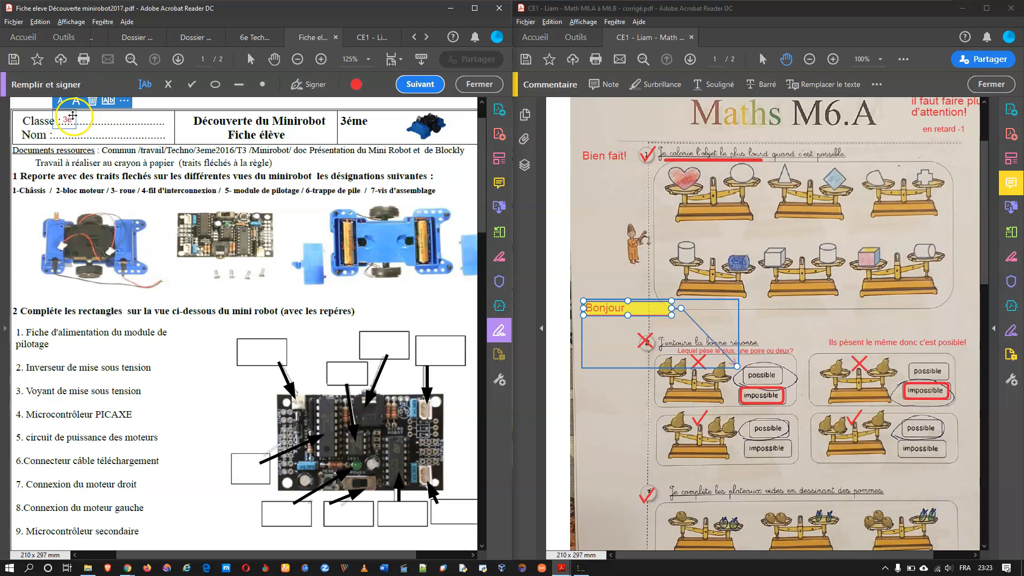
Step: Make the text colour blue and paste the student's name and date on the Nom line
click(356, 84)
click(349, 134)
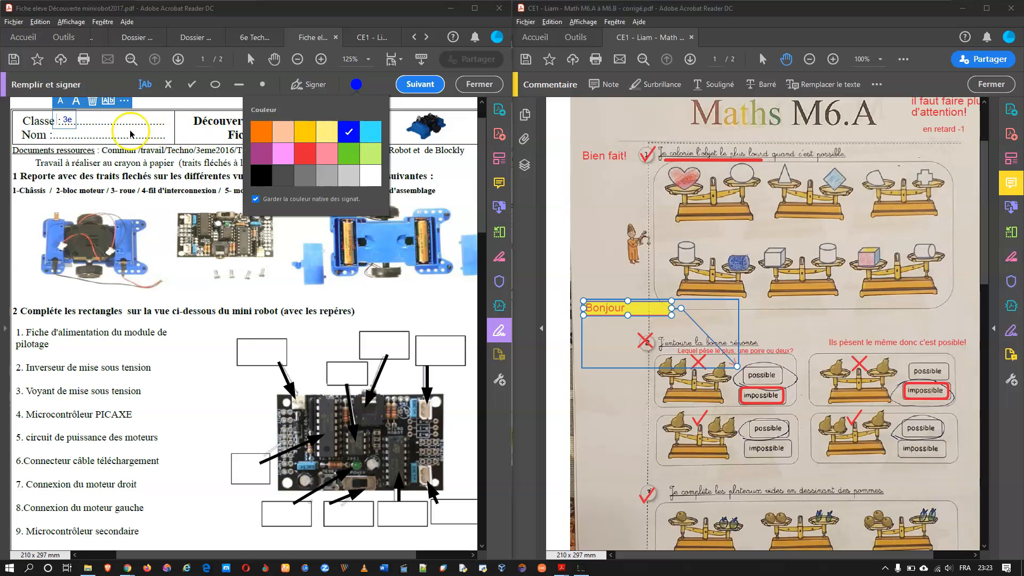
click(112, 132)
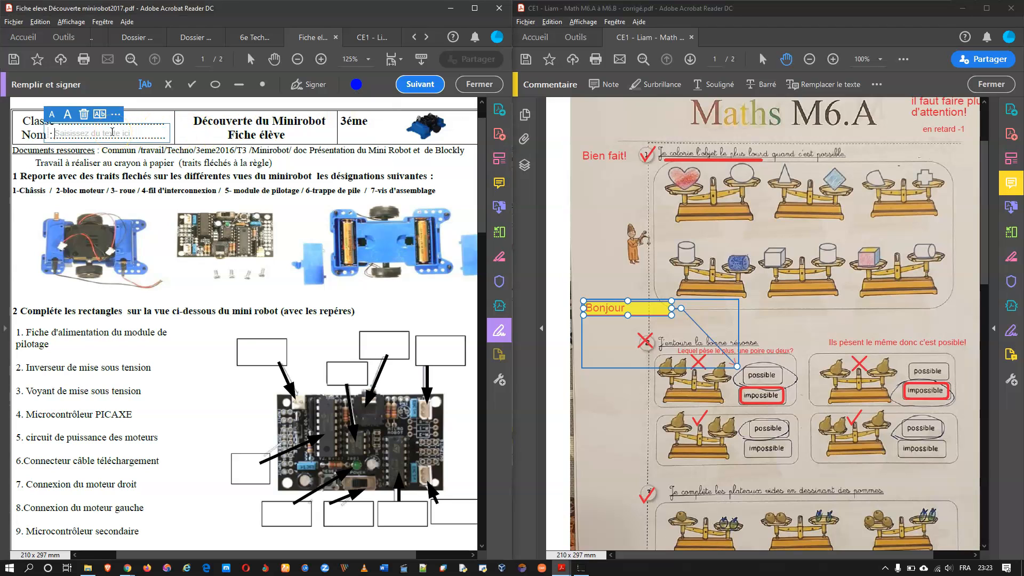
key(ctrl+grave)
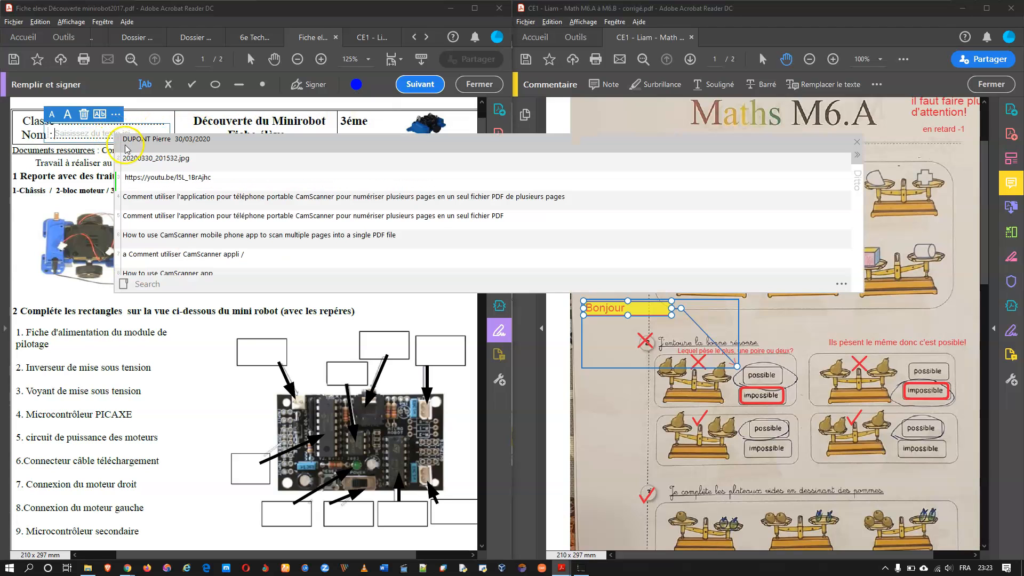
double_click(160, 143)
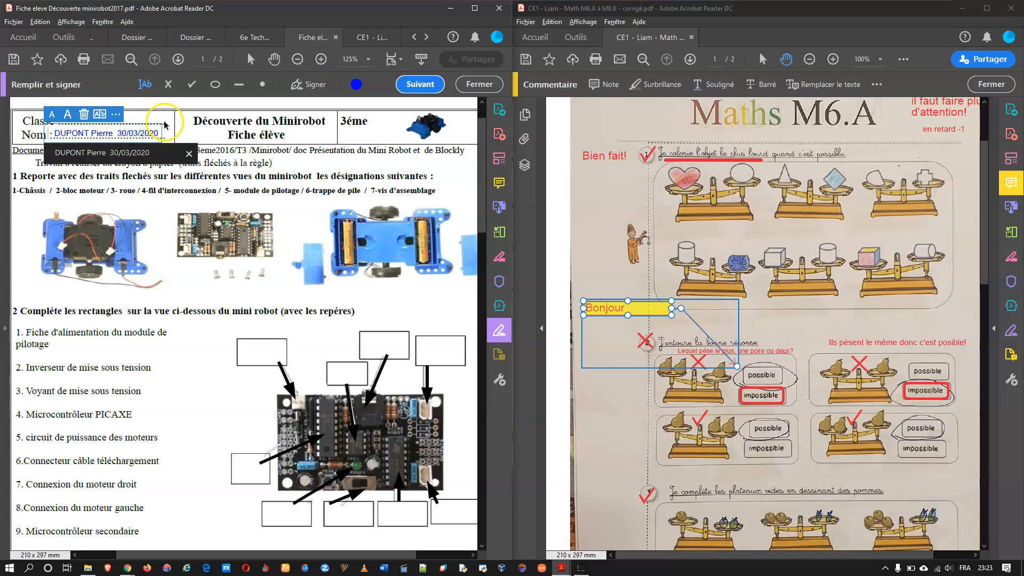
click(256, 348)
Step: Label the first two diagram boxes 1 and 2, then enlarge the 1 and nudge it into place
click(256, 354)
text(1)
click(370, 342)
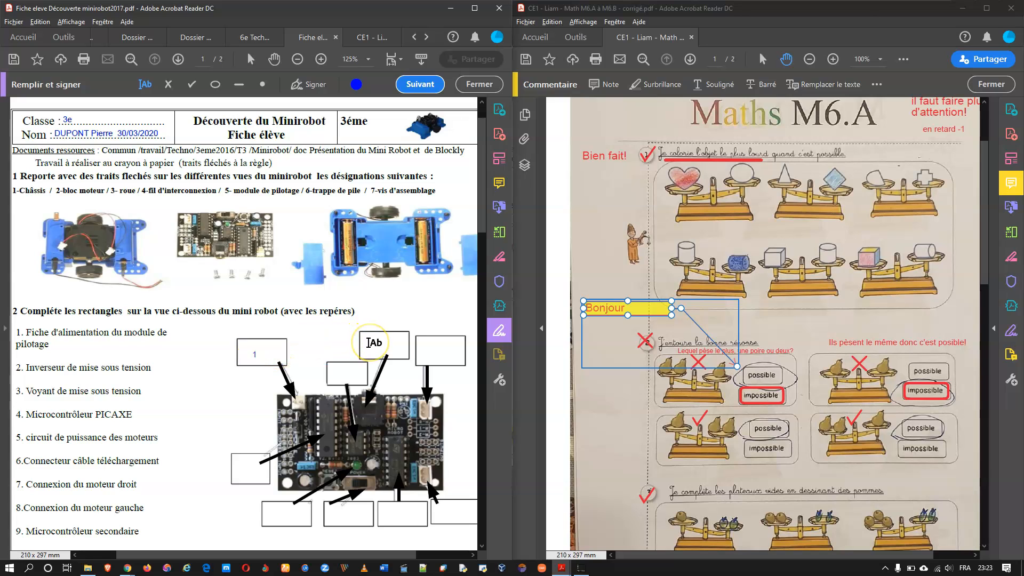
text(2)
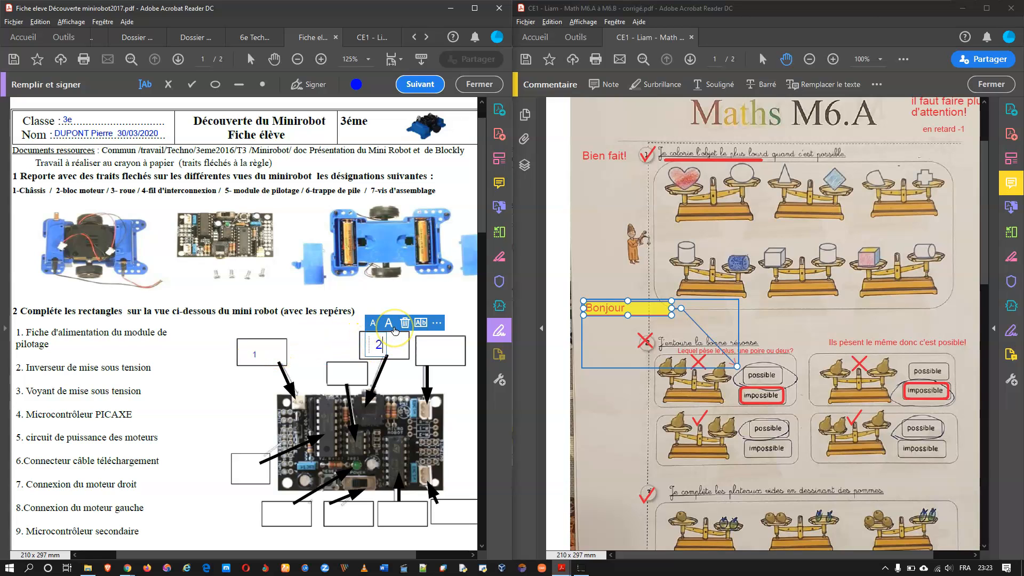
click(255, 354)
click(265, 333)
click(266, 335)
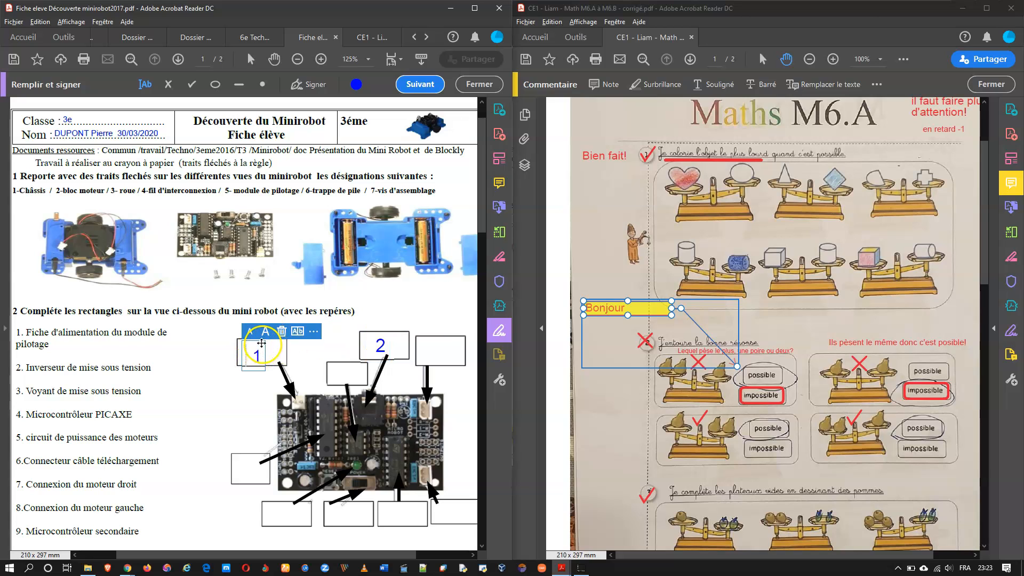
drag(261, 343, 264, 339)
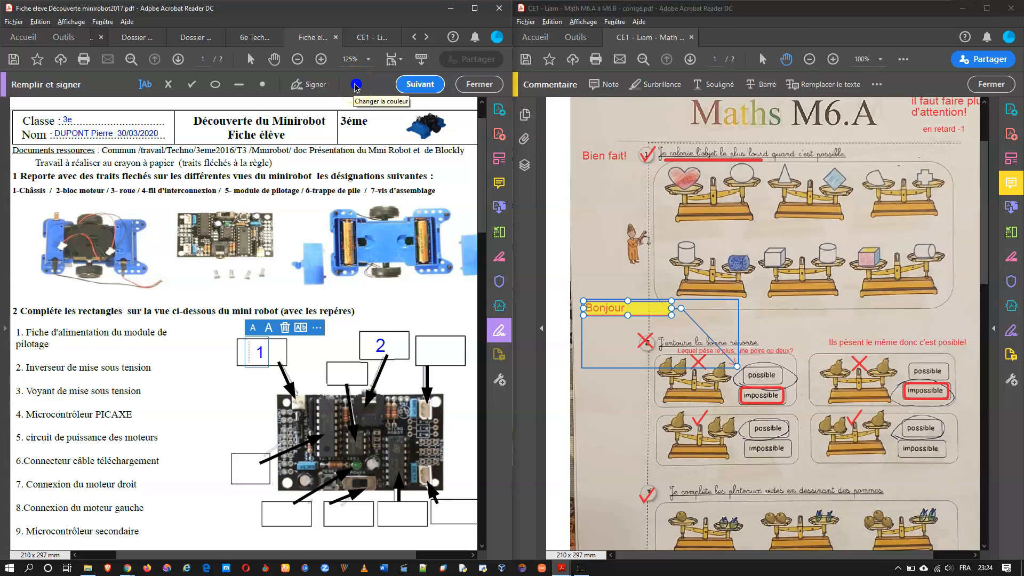
Step: Open the Fichier menu for the Minirobot worksheet
click(14, 23)
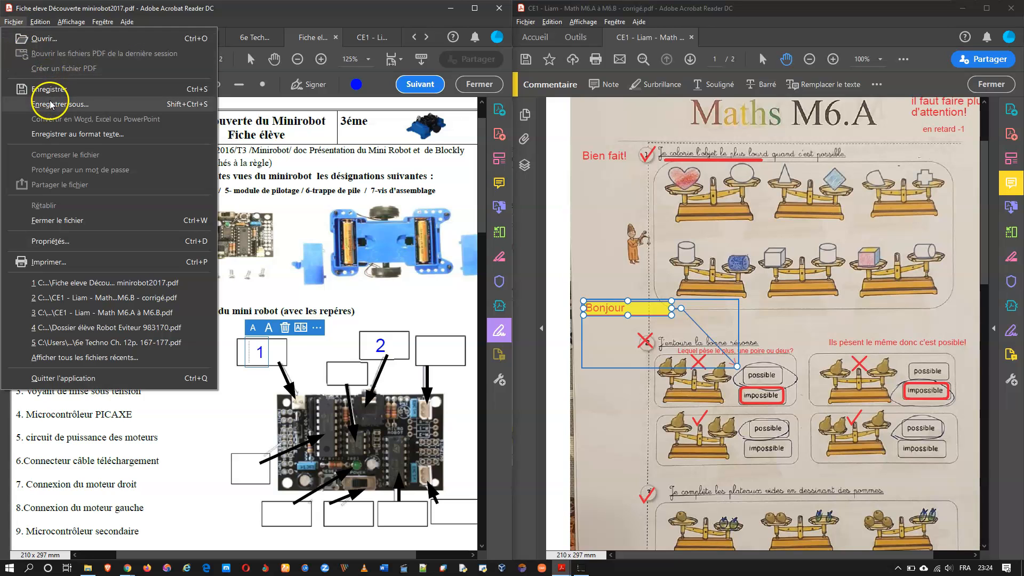
Step: Save a copy with '3e - ' and the student's name prefixed and ' - corrigé' before .pdf
click(68, 104)
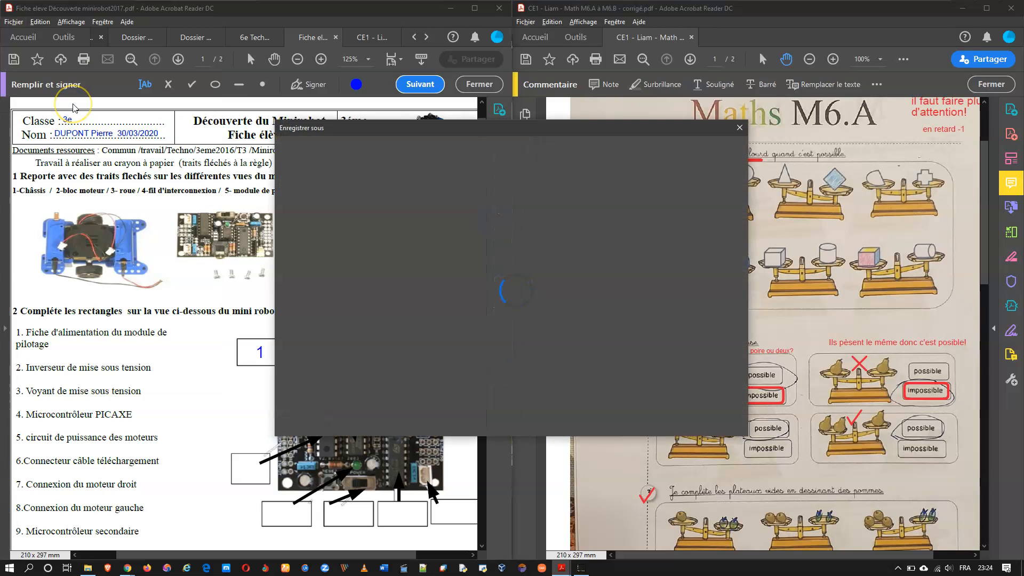
click(415, 236)
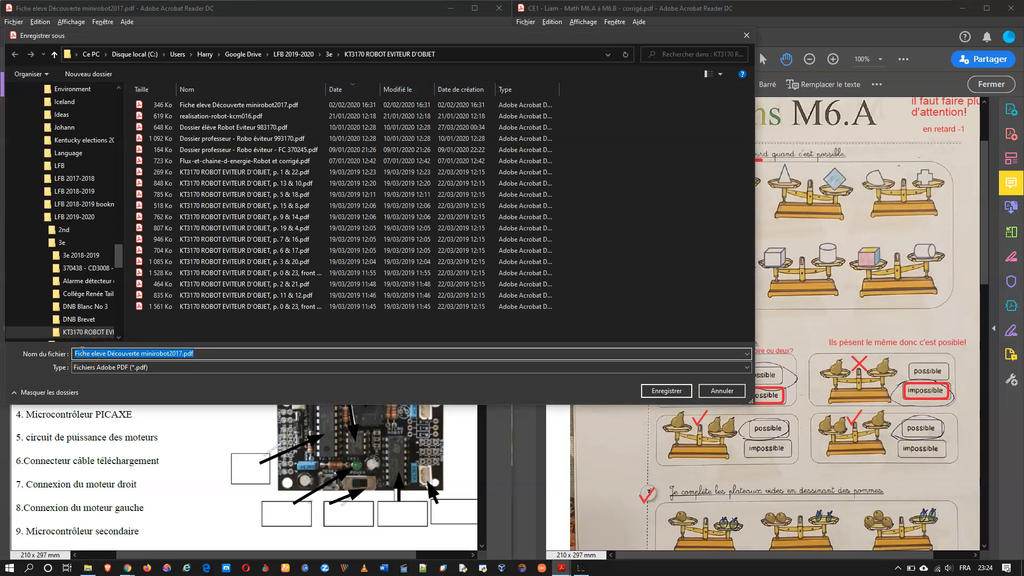
click(83, 352)
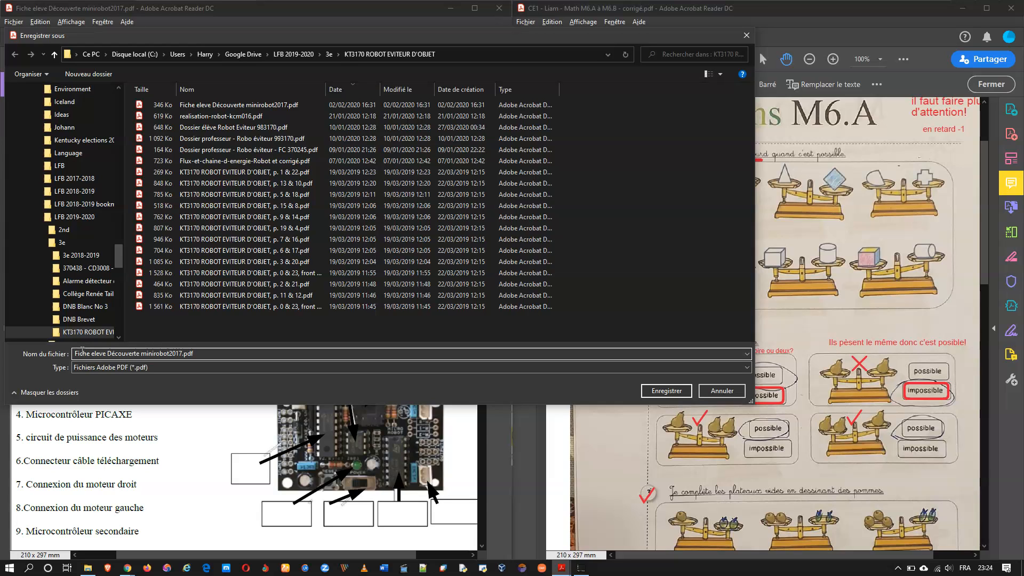
key(Home)
text(3e - )
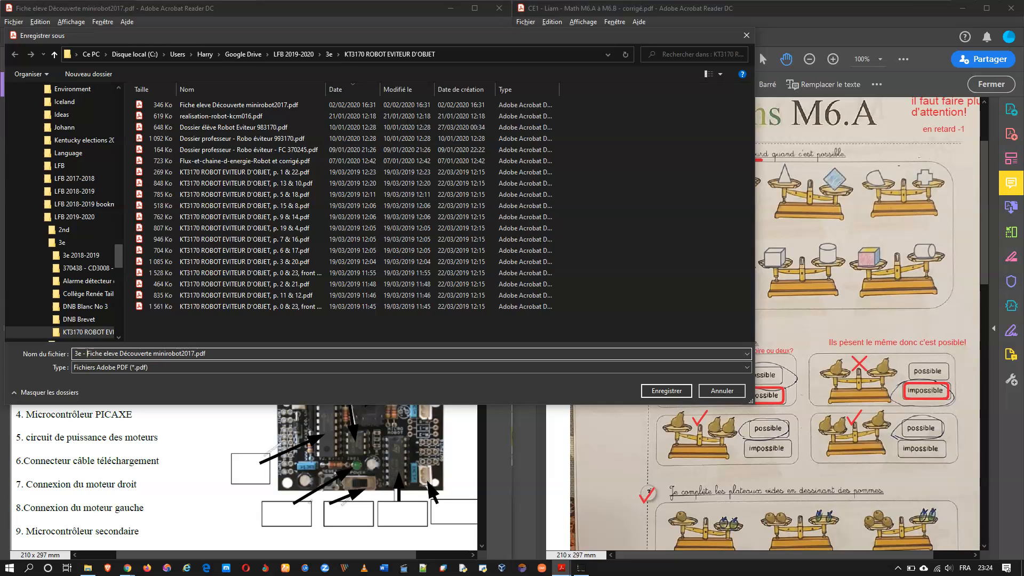
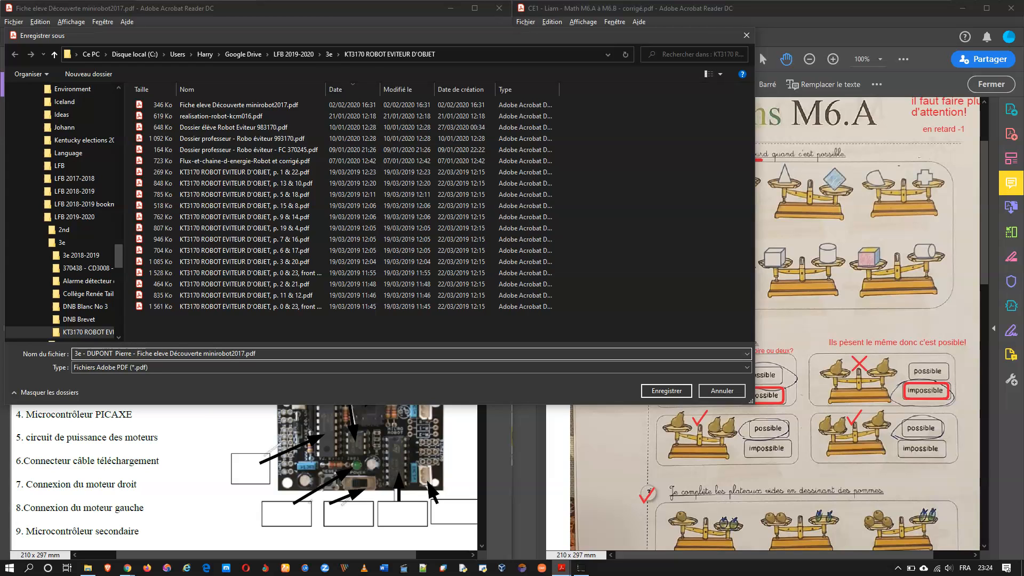
click(244, 353)
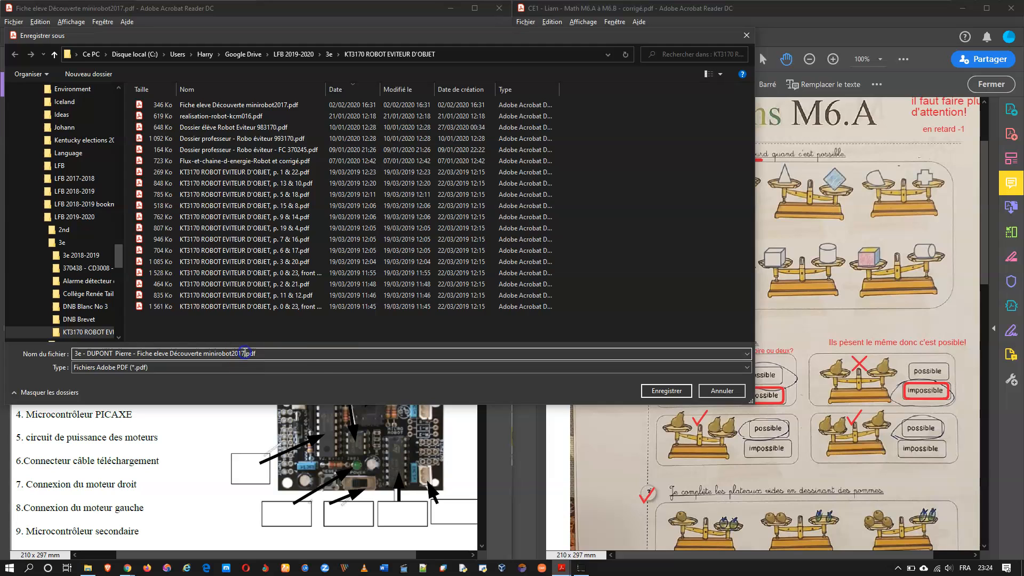
text(- c)
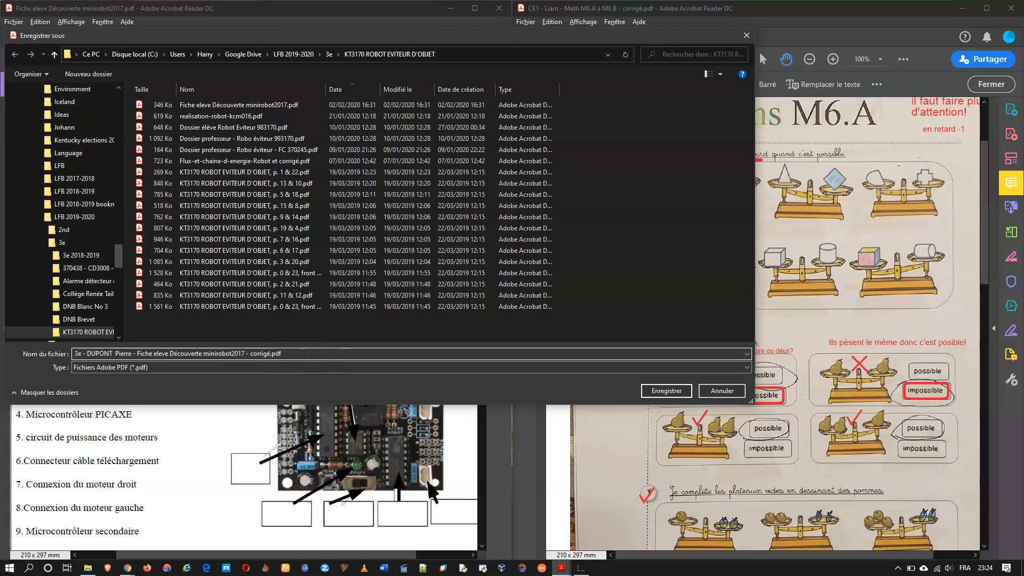
text(orrigé)
key(Return)
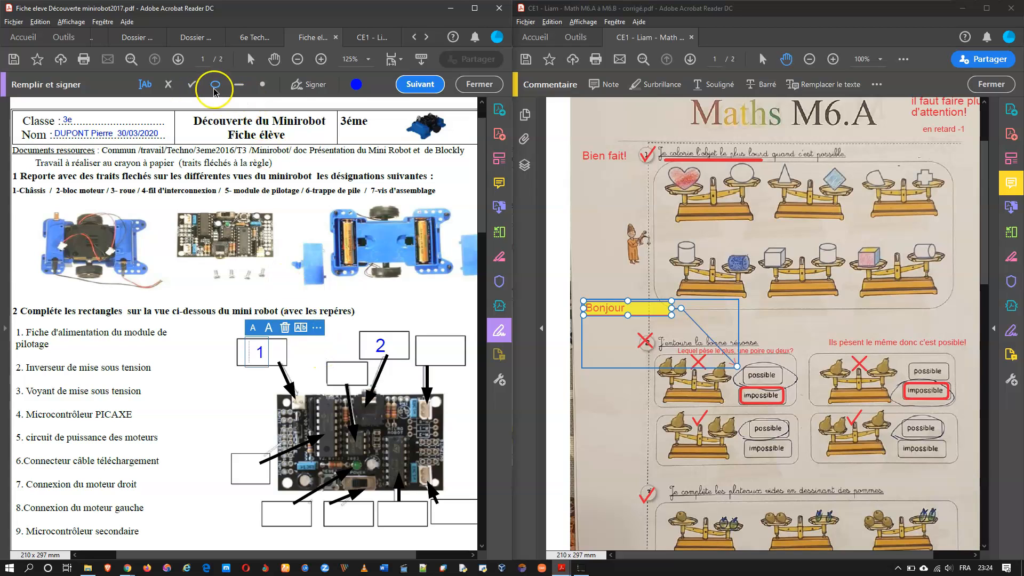
Step: In red, mark box 1 with an X and box 2 with a check placed just left of it
click(356, 84)
click(306, 155)
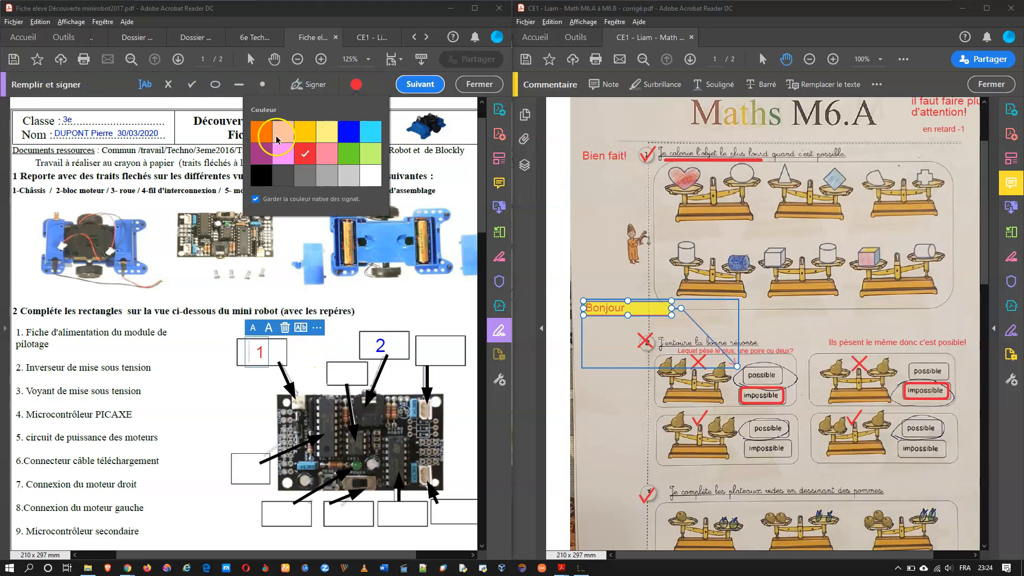
click(169, 86)
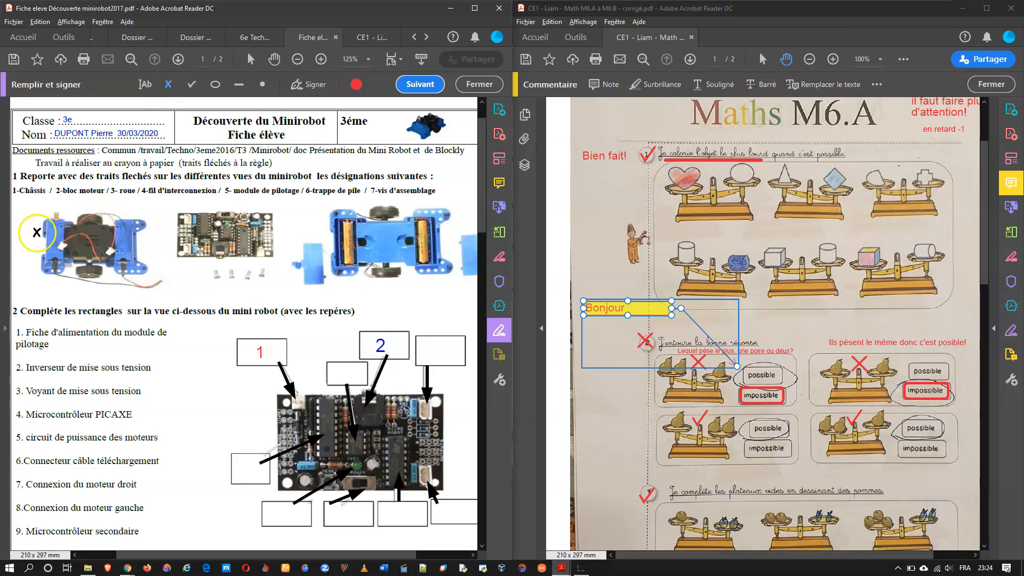
click(230, 351)
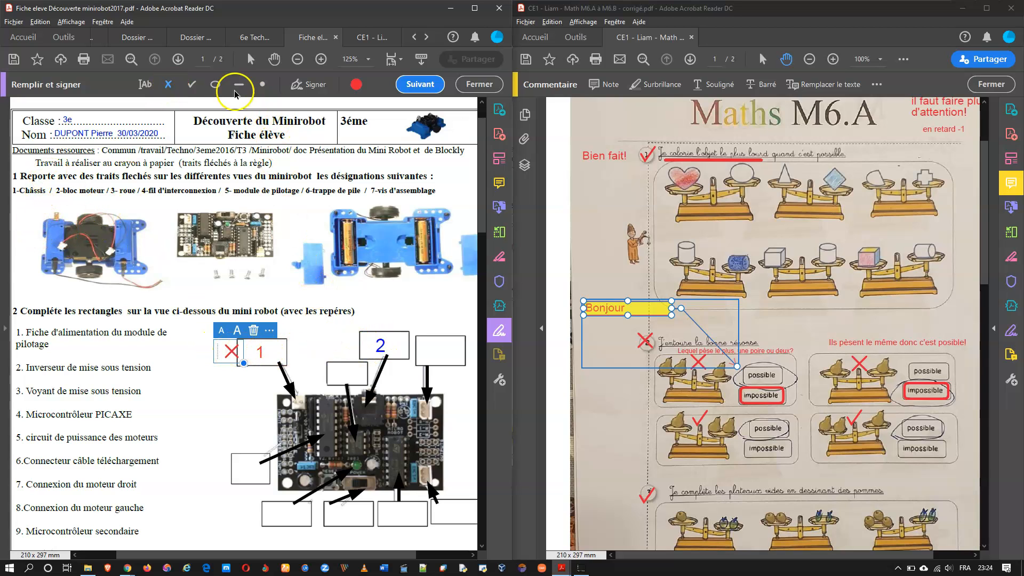
click(191, 84)
click(364, 345)
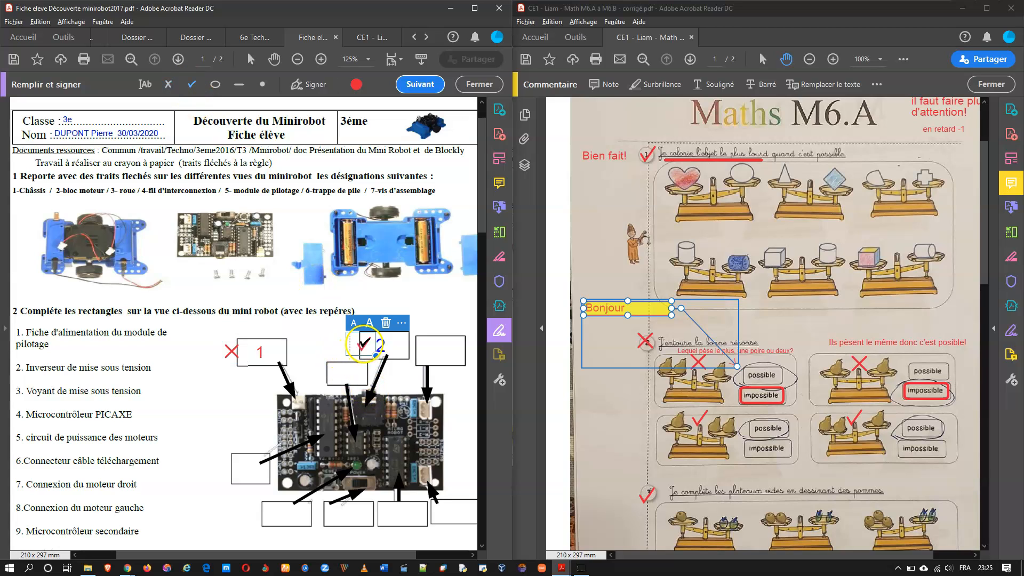
drag(366, 346, 358, 339)
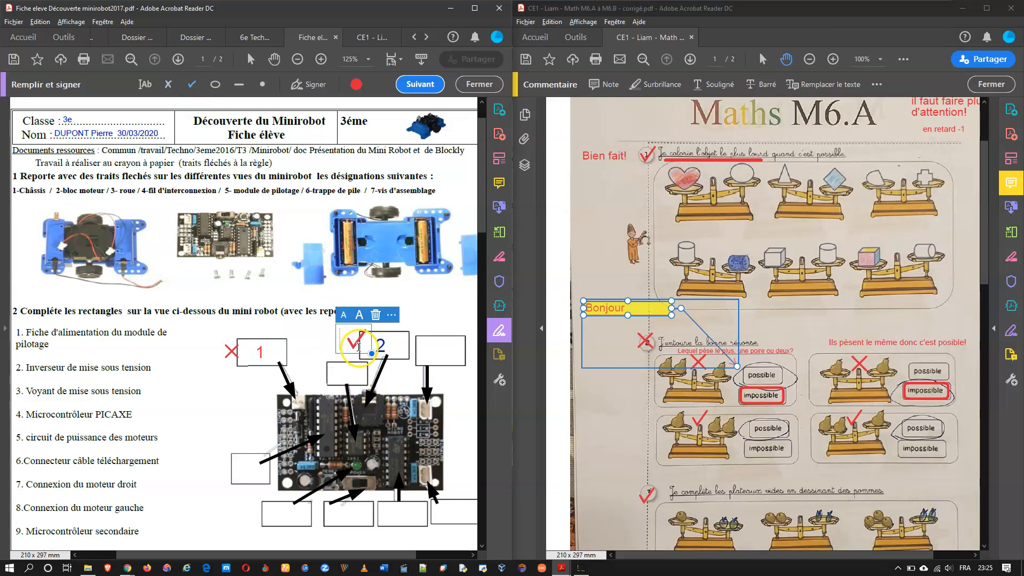